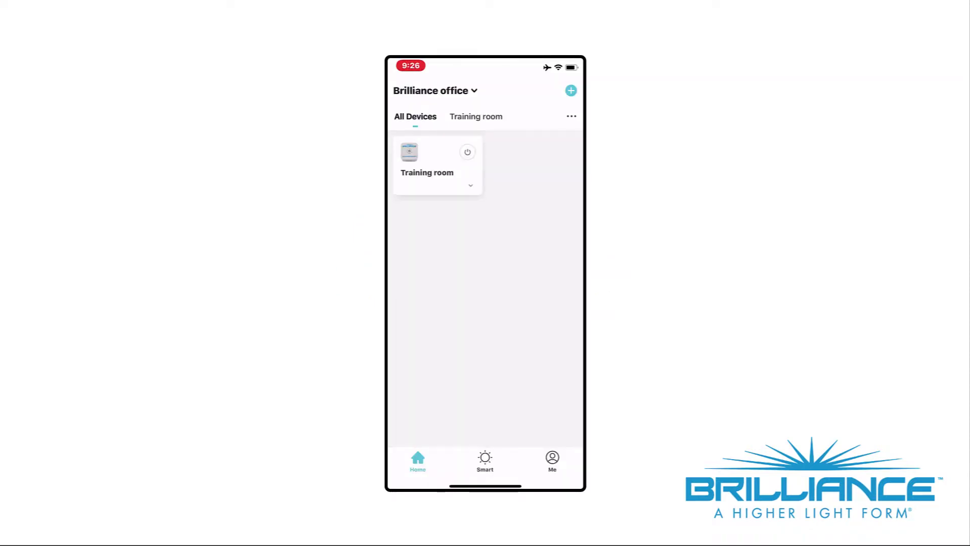
Step: Create a new automation with a Sunset condition at the Carefree city location
left_click(485, 461)
left_click(476, 118)
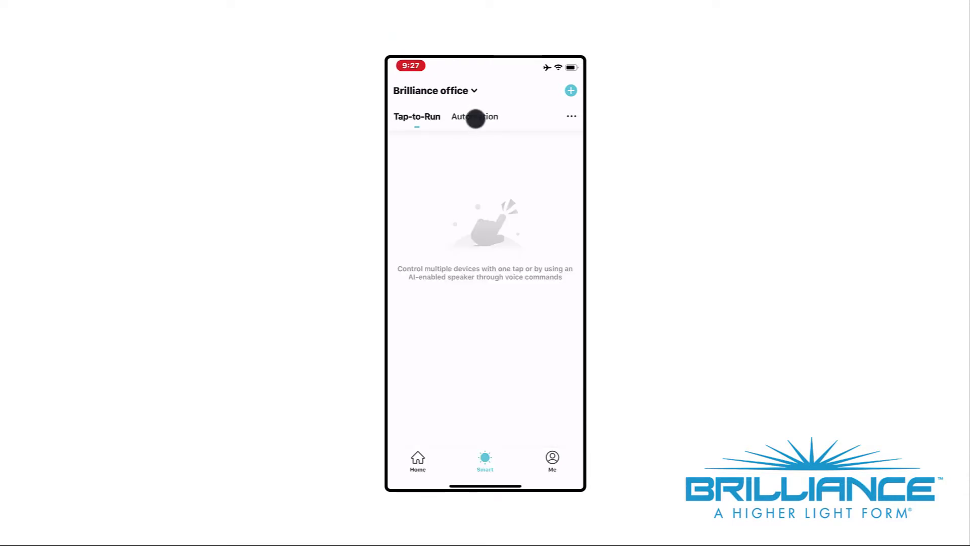
left_click(570, 91)
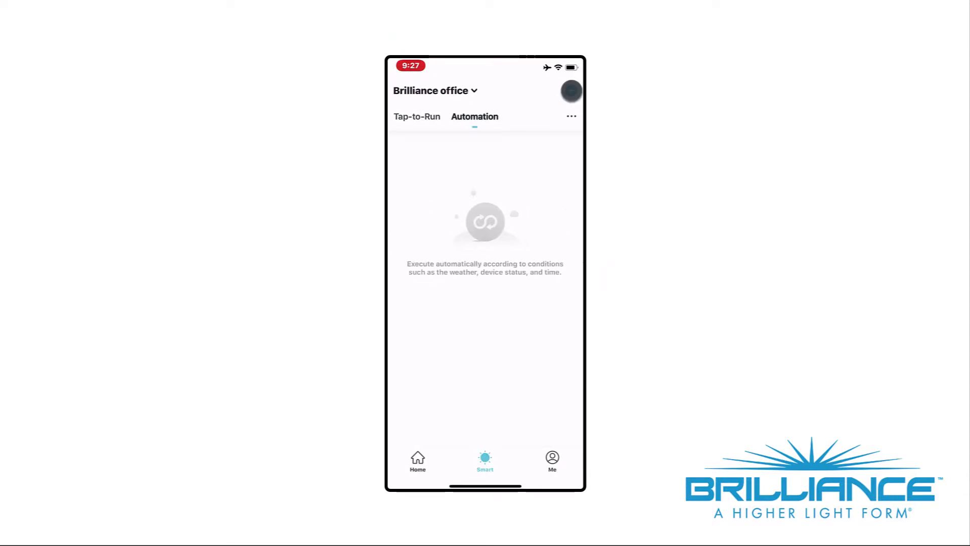
left_click(541, 230)
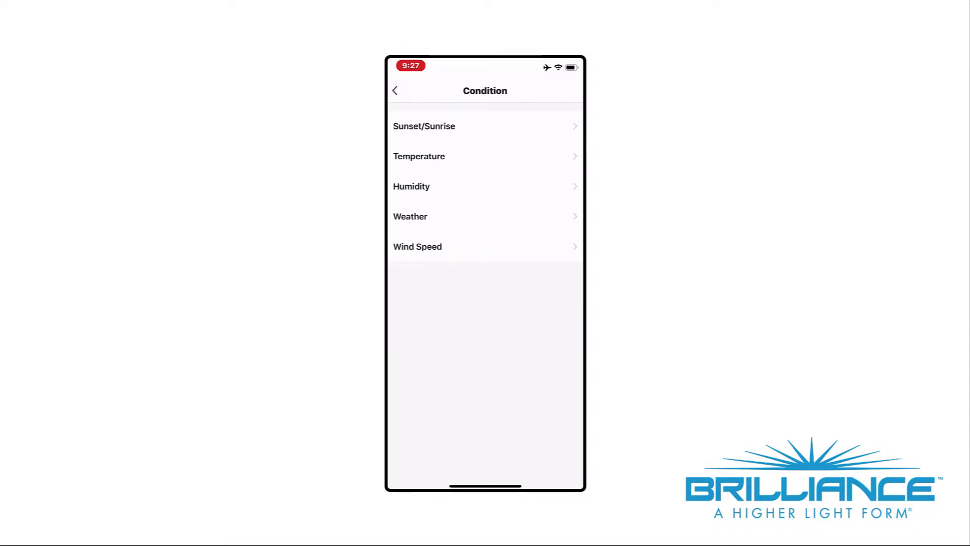
left_click(556, 127)
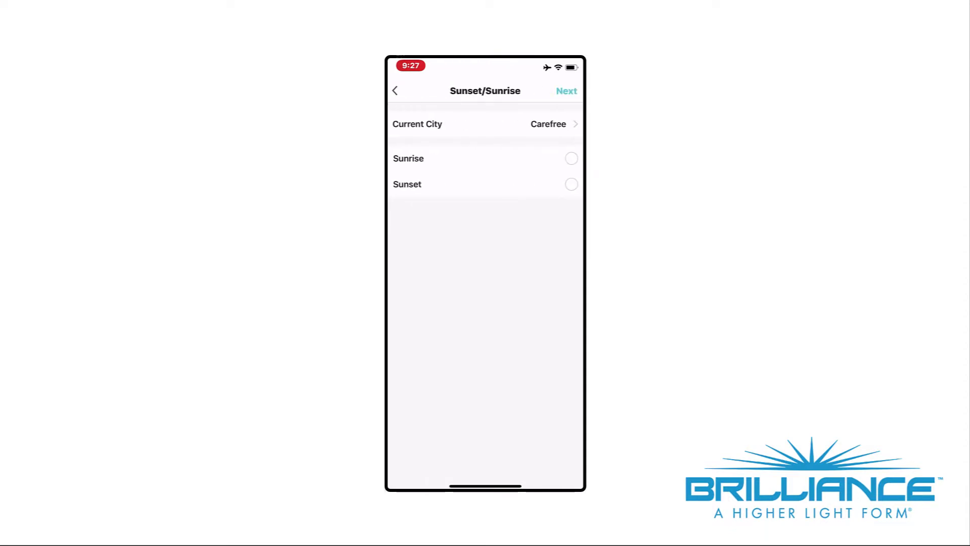
left_click(557, 126)
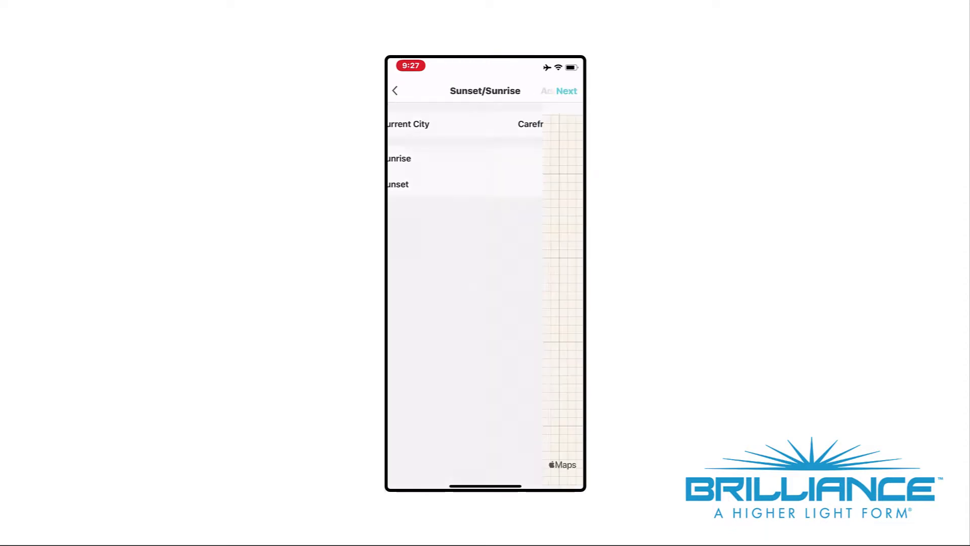
left_click(568, 91)
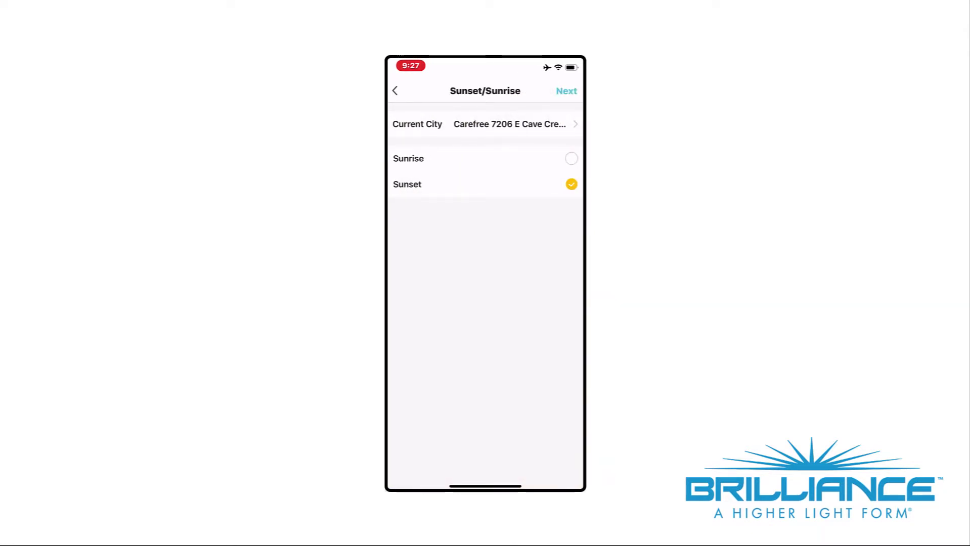
left_click(567, 92)
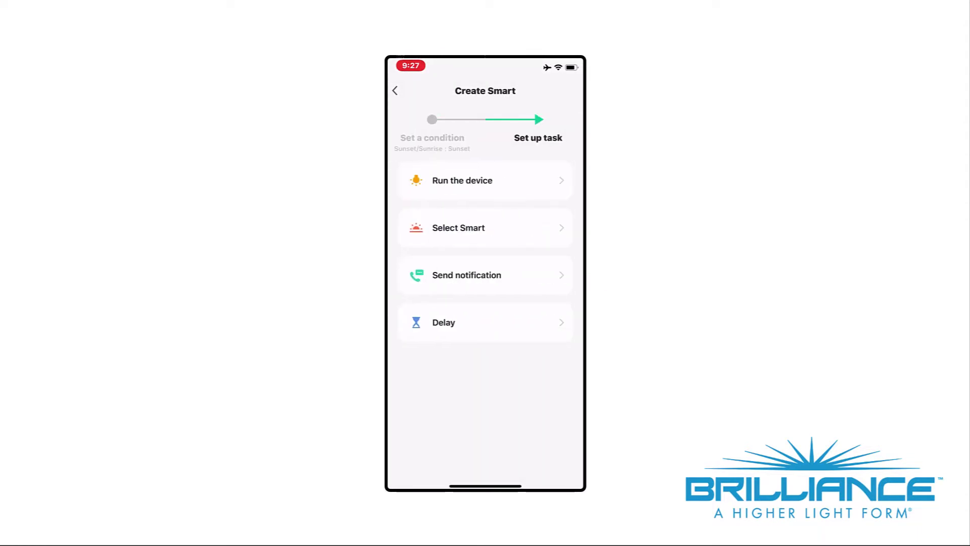
Step: Add a Run the device task setting the Training room switch to ON
left_click(545, 182)
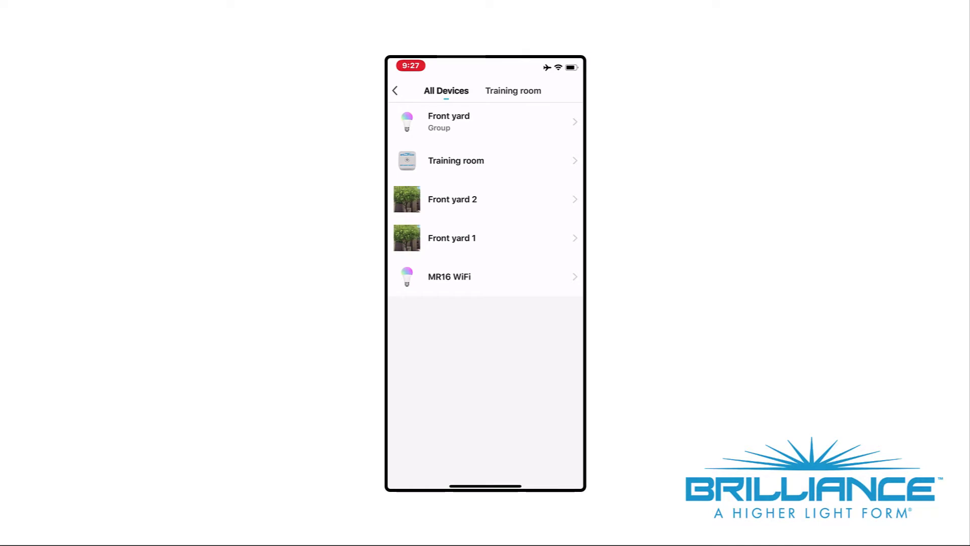
left_click(555, 162)
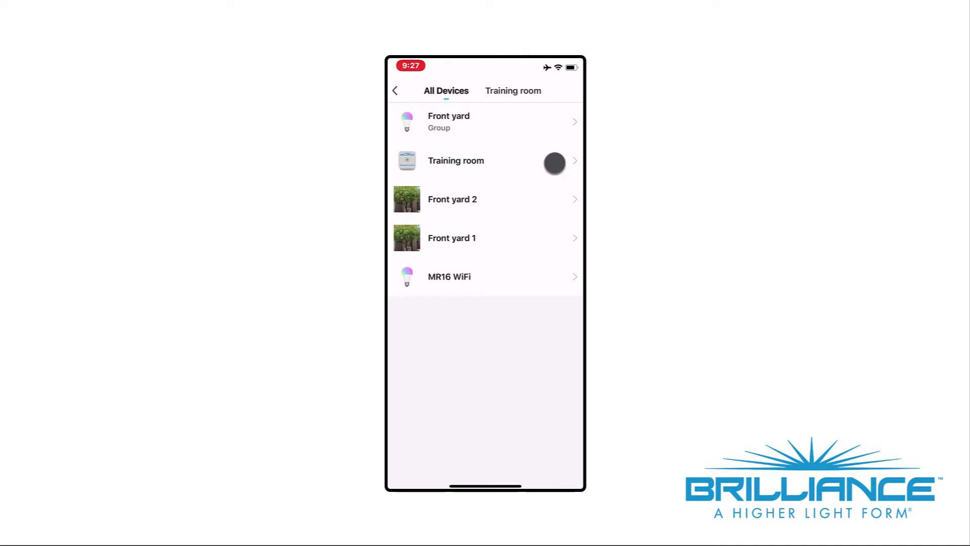
left_click(558, 129)
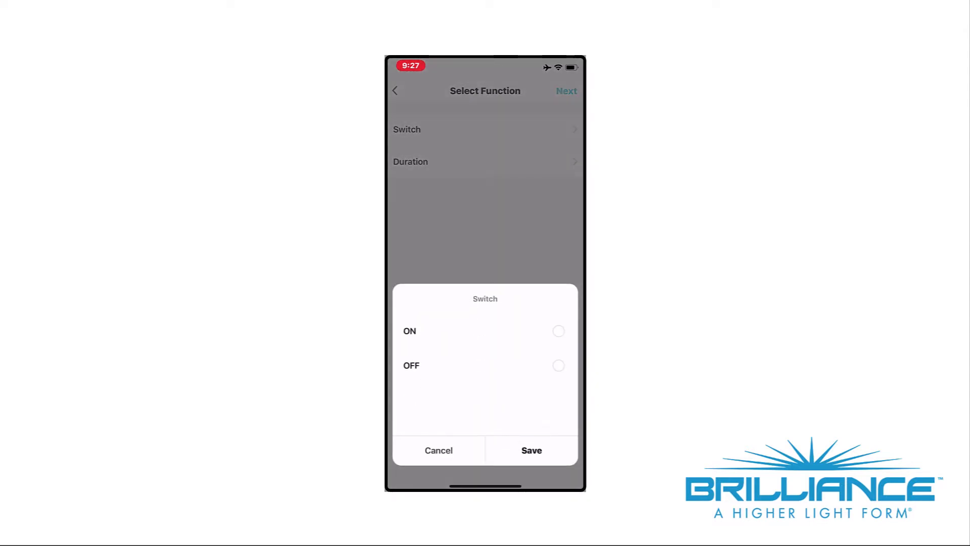
left_click(559, 332)
left_click(532, 451)
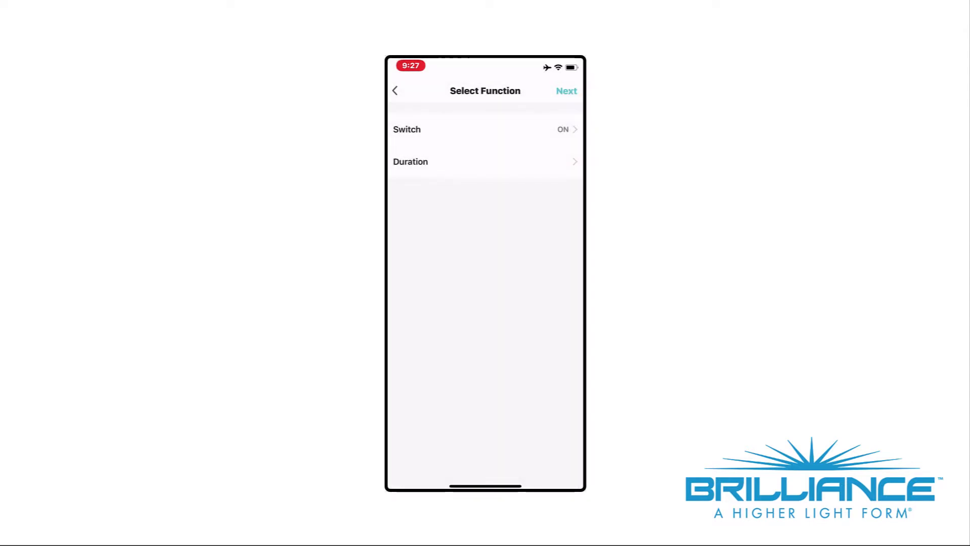
Step: Confirm the task and name the automation 'Landscape on'
left_click(566, 90)
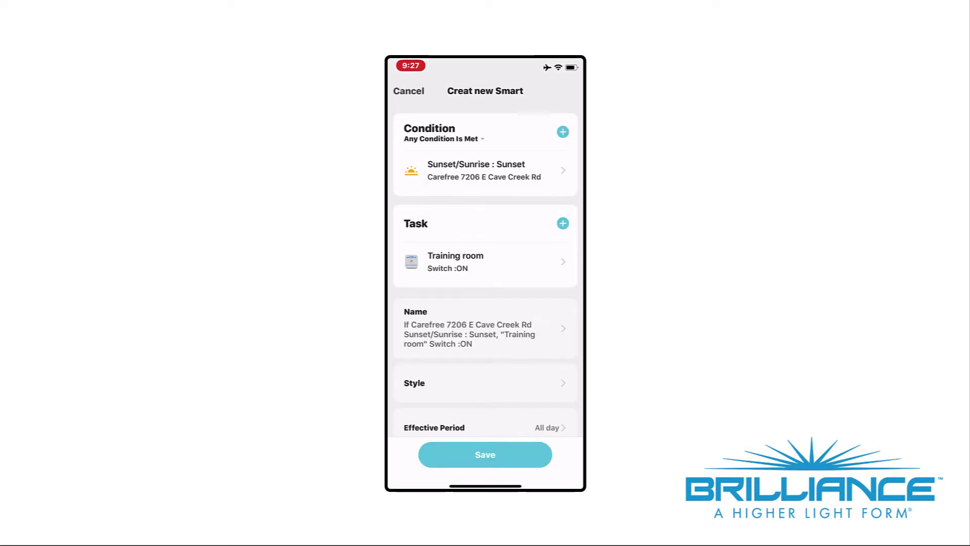
left_click(548, 329)
type("La")
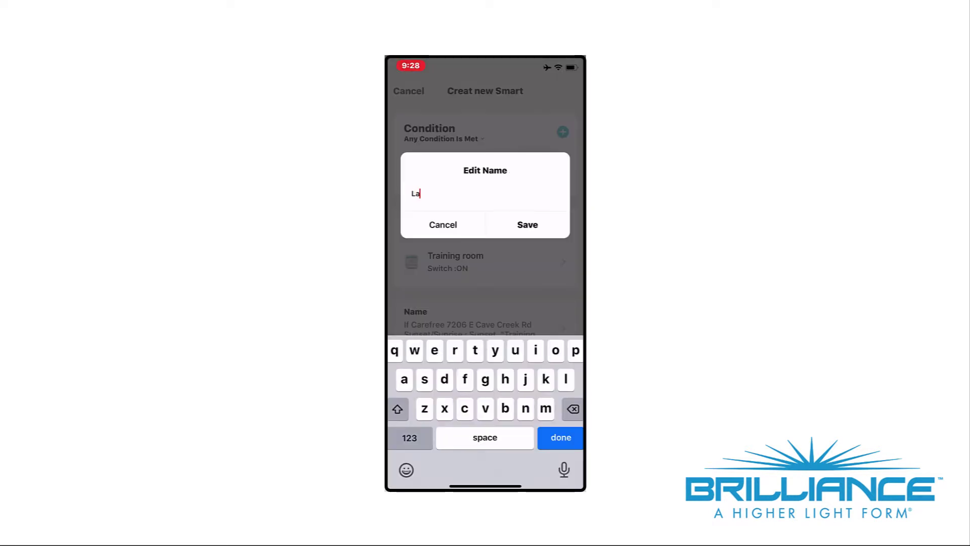
type("ndscape on")
left_click(528, 225)
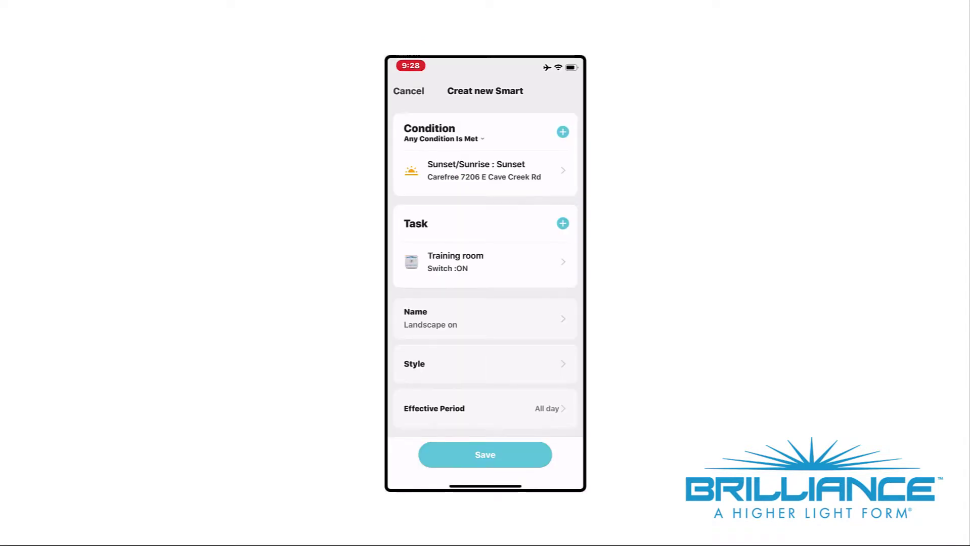
Step: Add a custom cover photo chosen from All Photos in the album
left_click(548, 364)
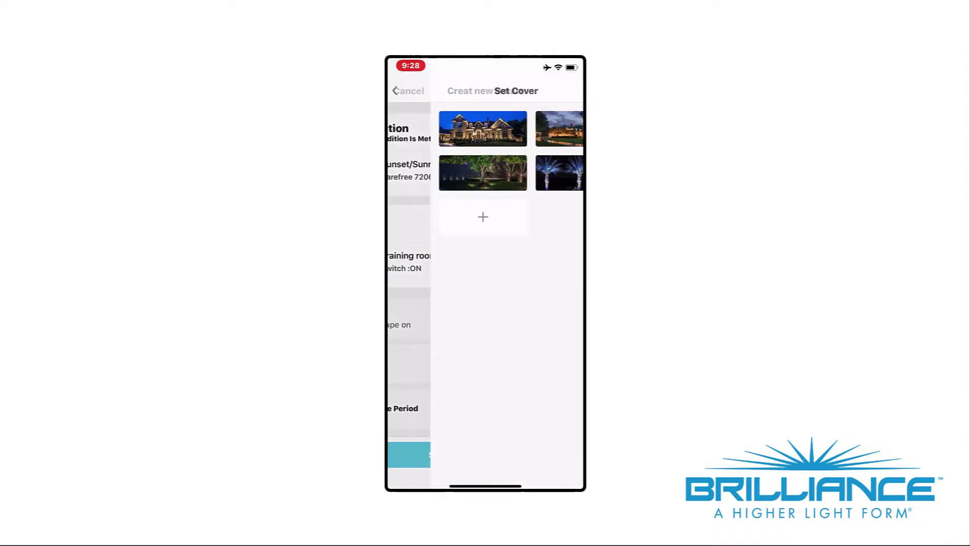
left_click(436, 217)
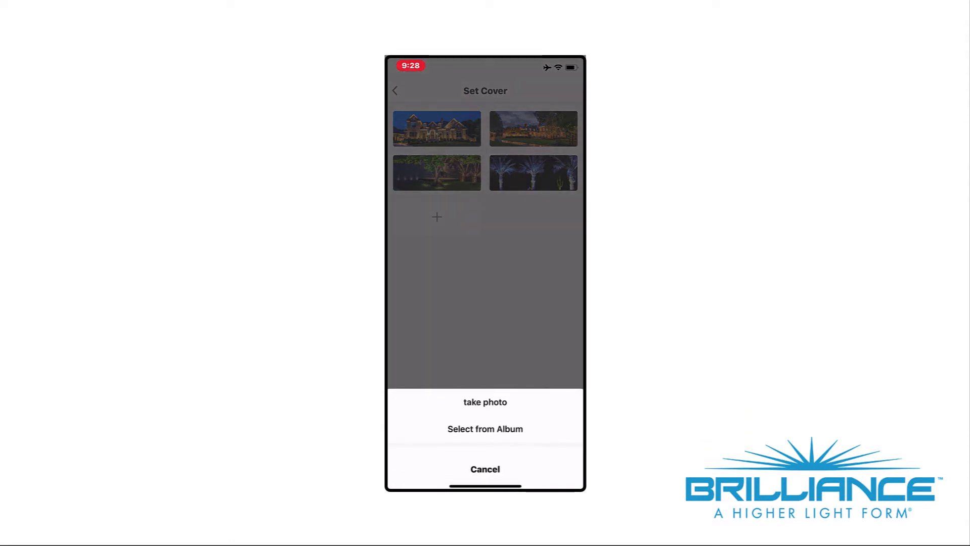
left_click(485, 429)
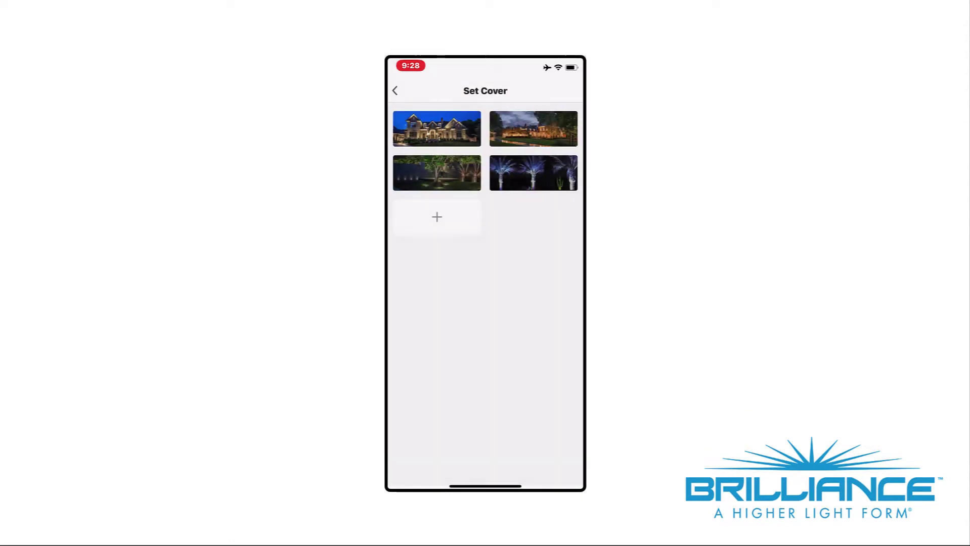
left_click(555, 137)
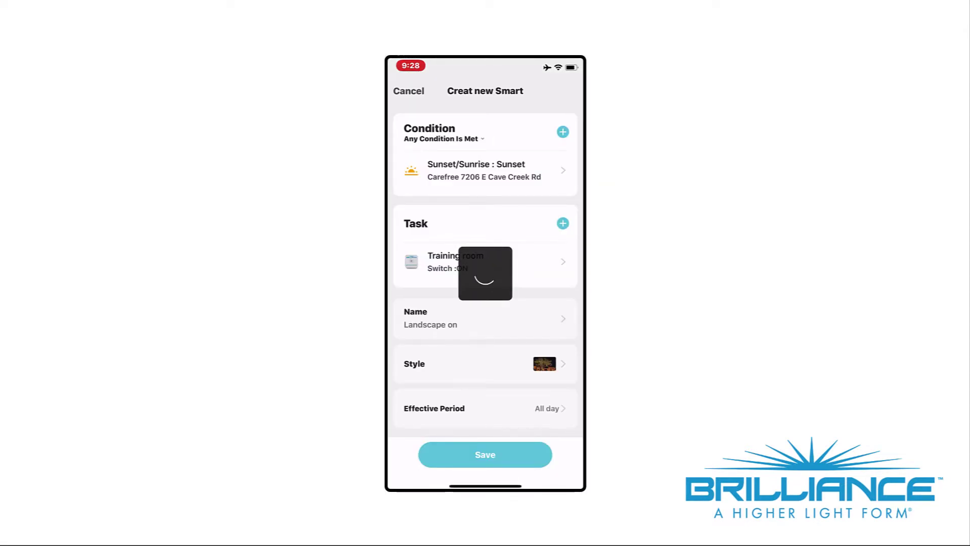
Step: Set the effective period city on the map and save the automation
left_click(523, 408)
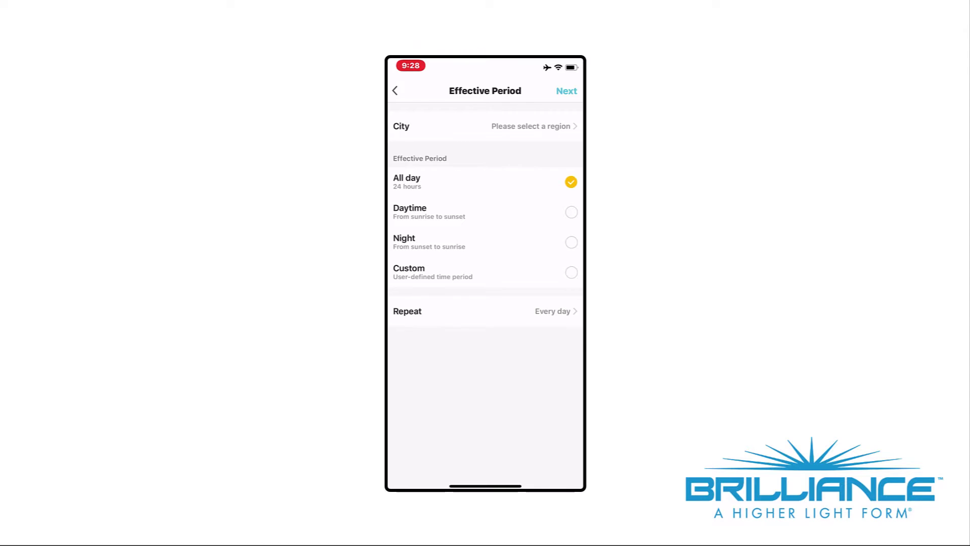
left_click(558, 126)
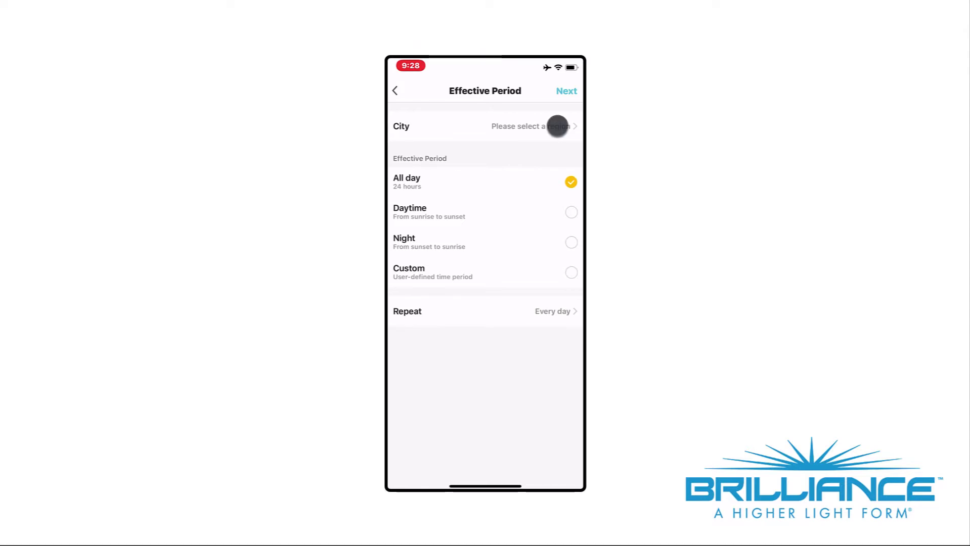
left_click(568, 91)
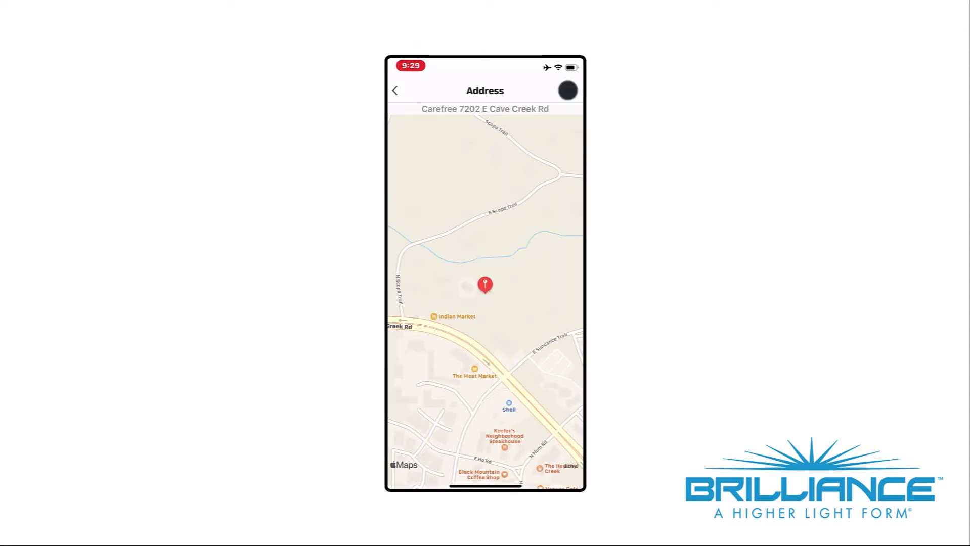
left_click(567, 91)
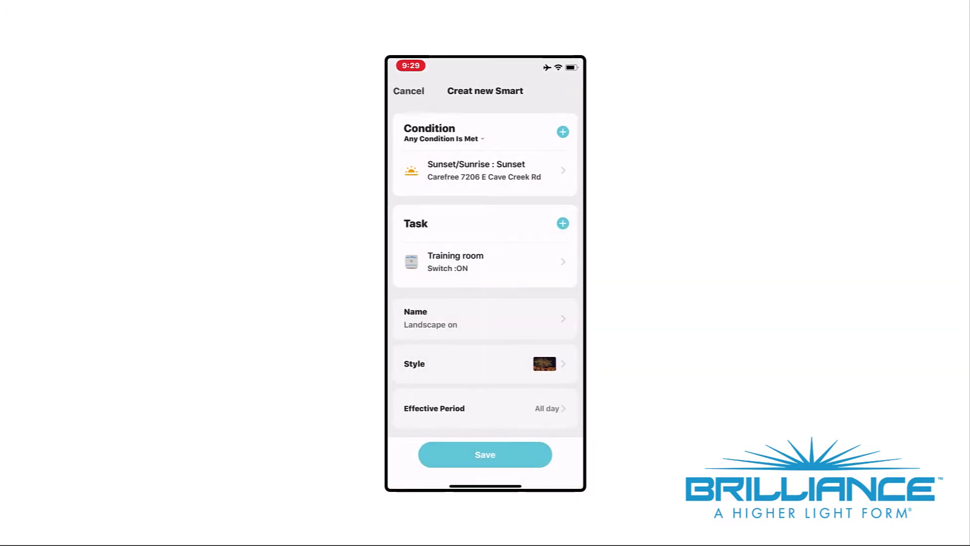
left_click(485, 455)
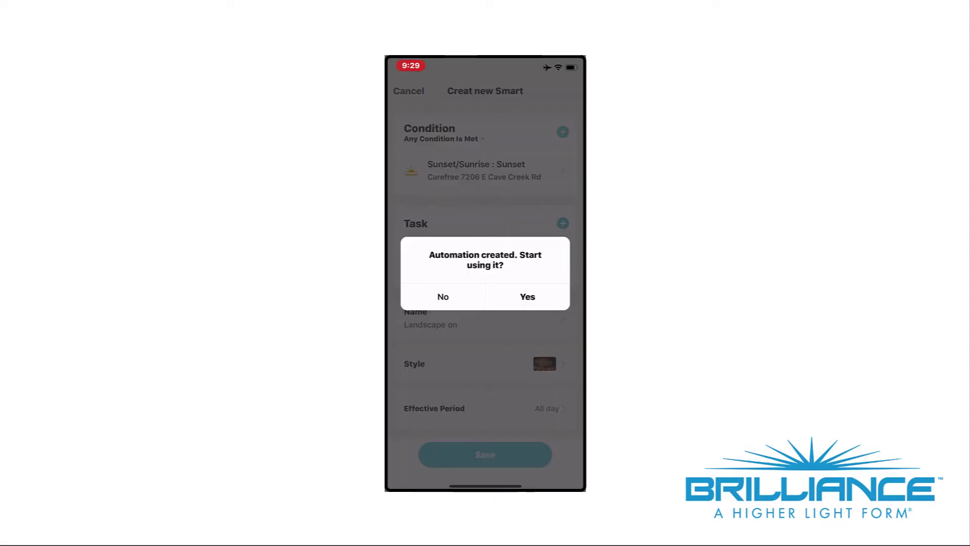
Step: Enable Landscape on and start a new automation with a Sunset/Sunrise condition
left_click(526, 297)
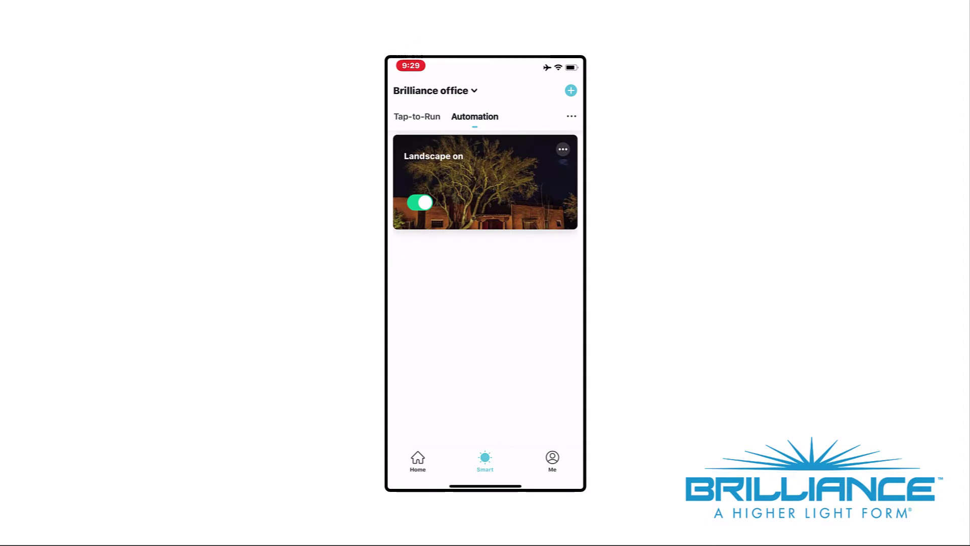
left_click(571, 90)
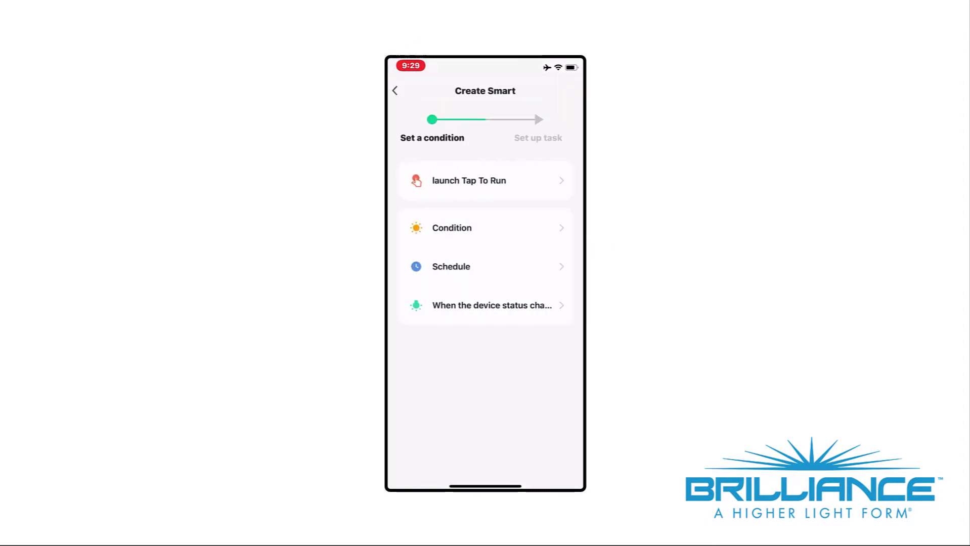
left_click(548, 228)
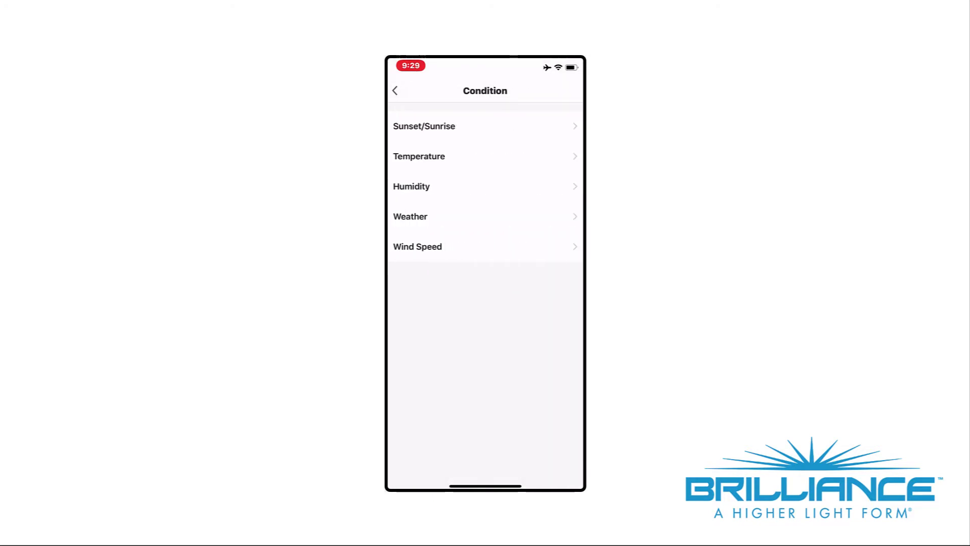
left_click(561, 128)
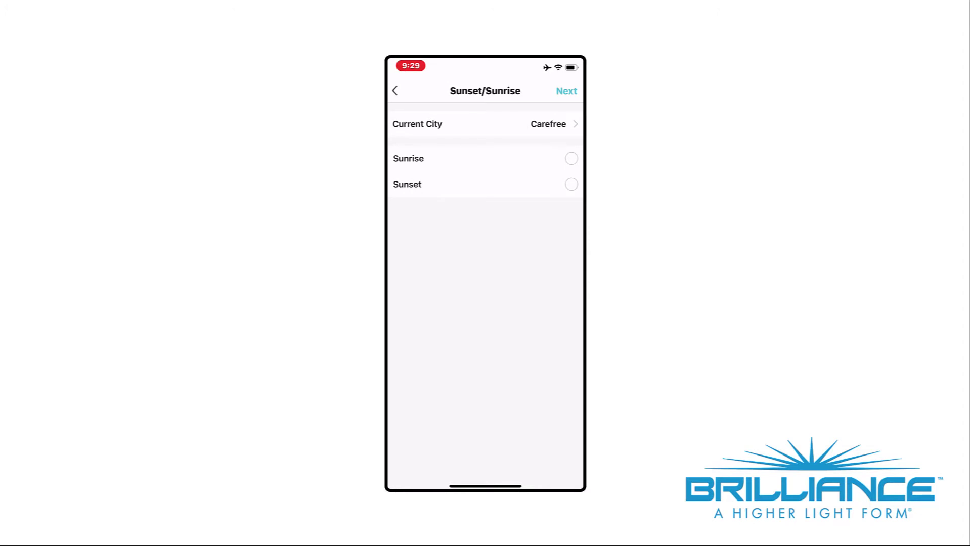
Step: Set the Carefree 7202 E Cave Creek Rd location and select Sunrise
left_click(551, 124)
left_click(569, 91)
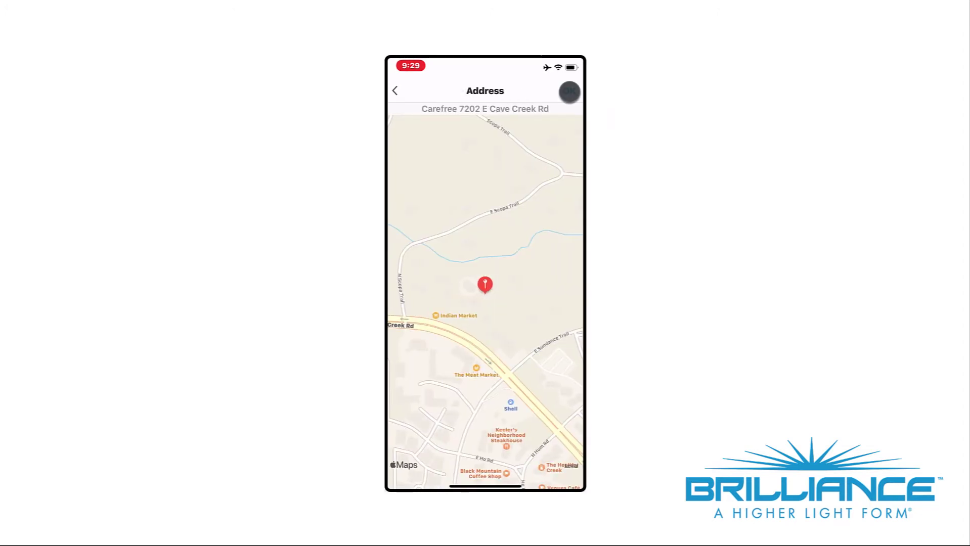
left_click(568, 91)
Step: Add and confirm a task setting the Training room switch to OFF
left_click(546, 181)
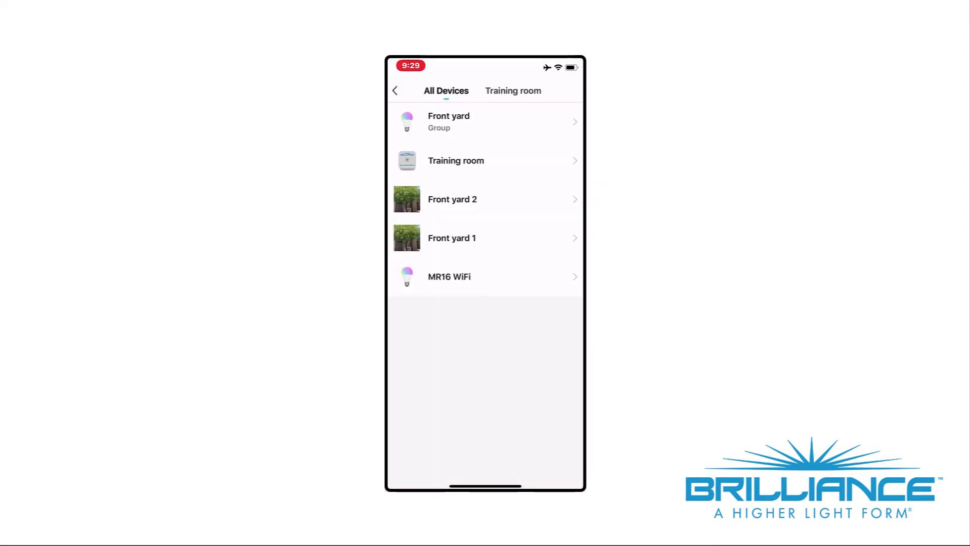
left_click(558, 161)
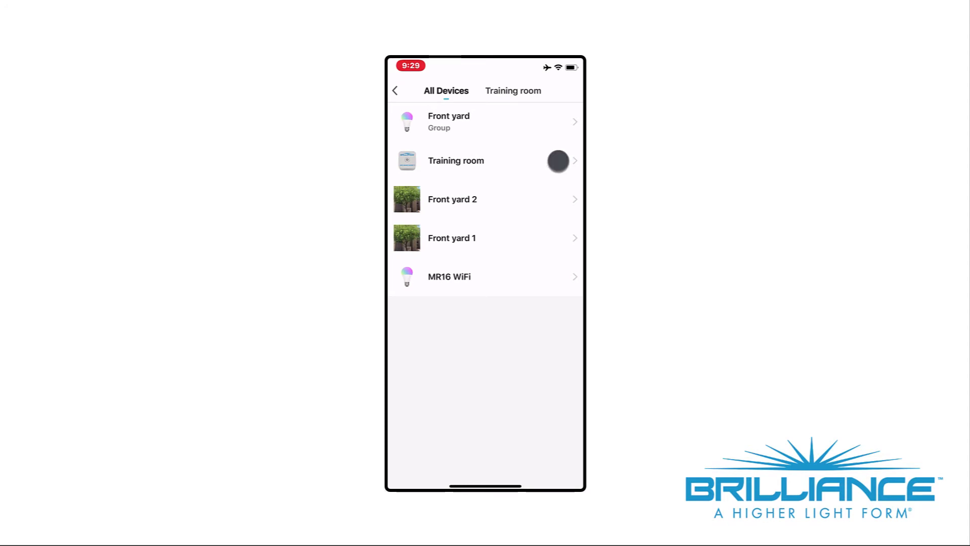
left_click(559, 130)
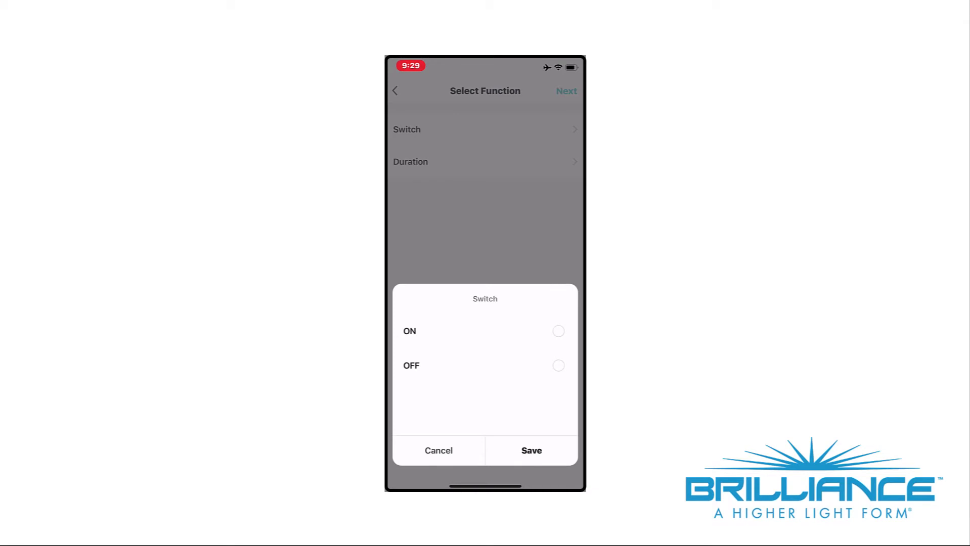
left_click(558, 365)
left_click(532, 452)
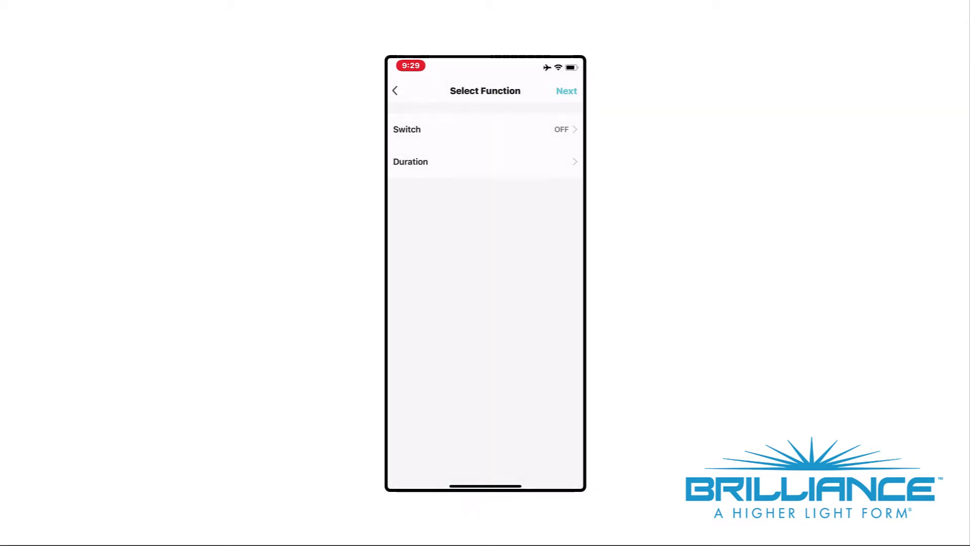
left_click(567, 91)
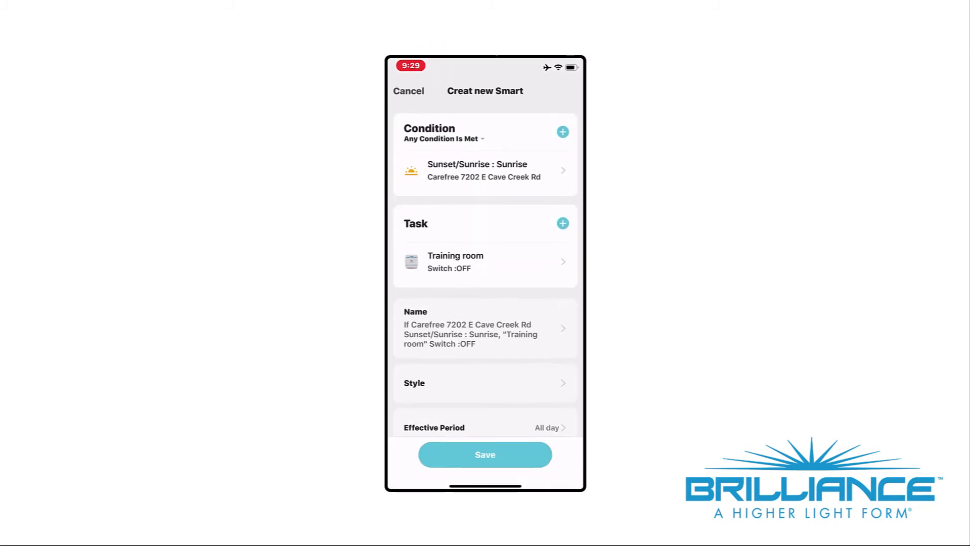
Step: Replace the default name with 'Landscape off'
left_click(549, 329)
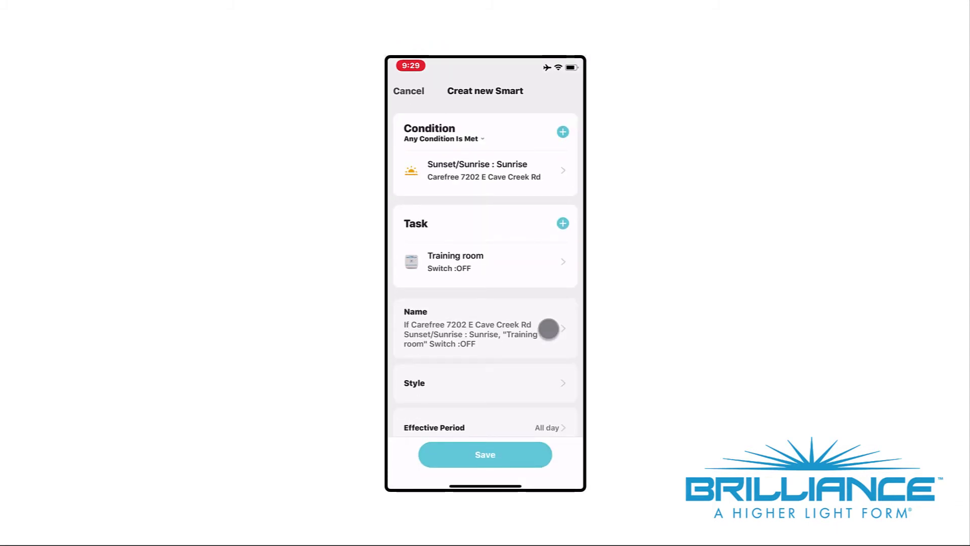
key("ctrl+a")
key("BackSpace")
type("Landscape off")
left_click(527, 226)
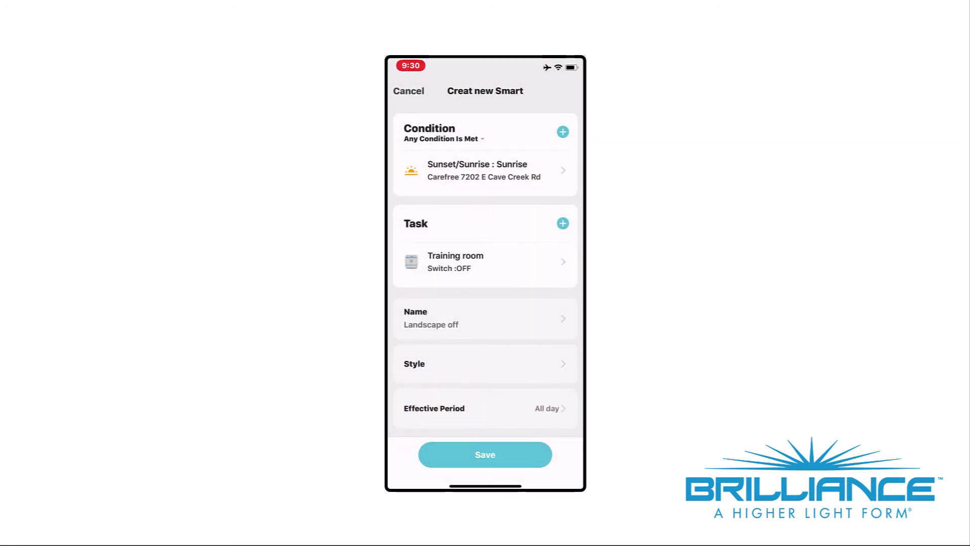
Step: Pick the lit tree photo from the album as the cover
left_click(543, 365)
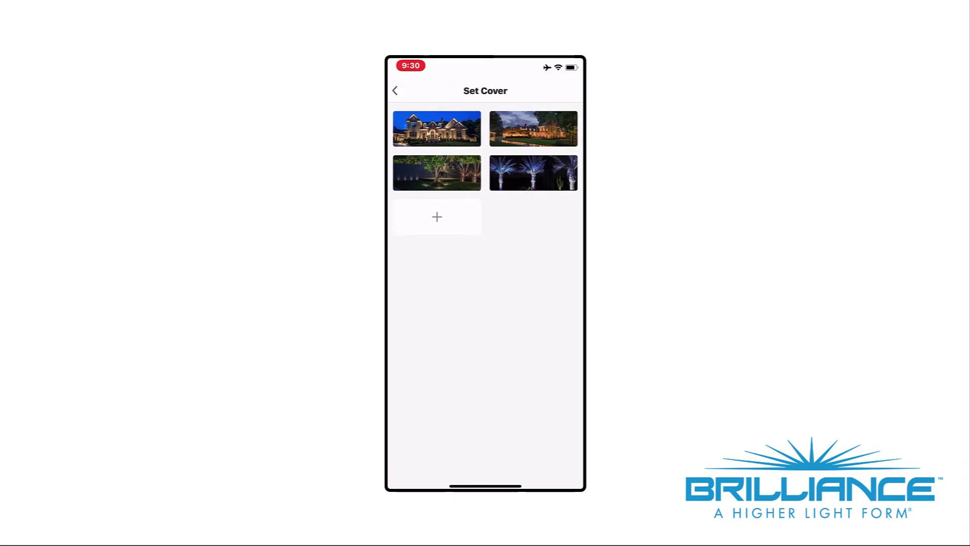
left_click(437, 218)
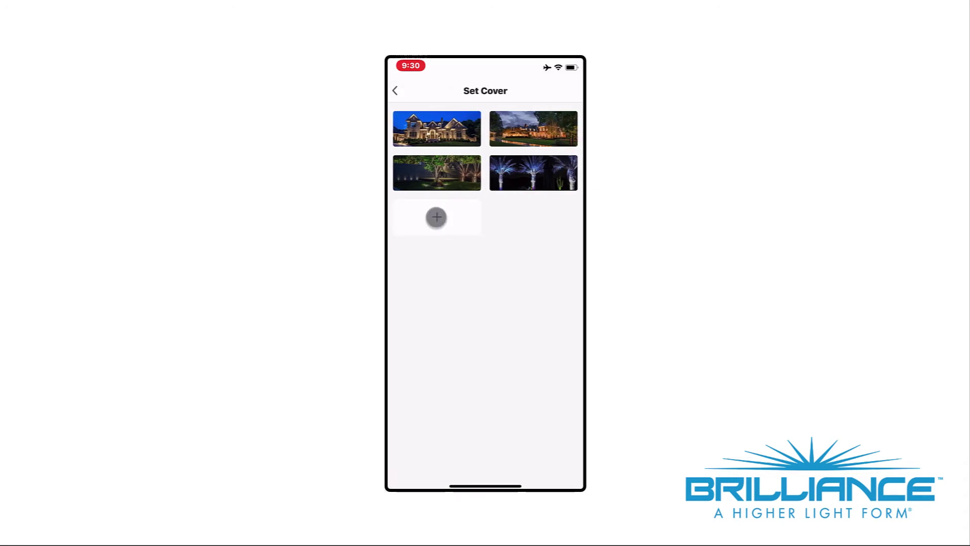
left_click(487, 430)
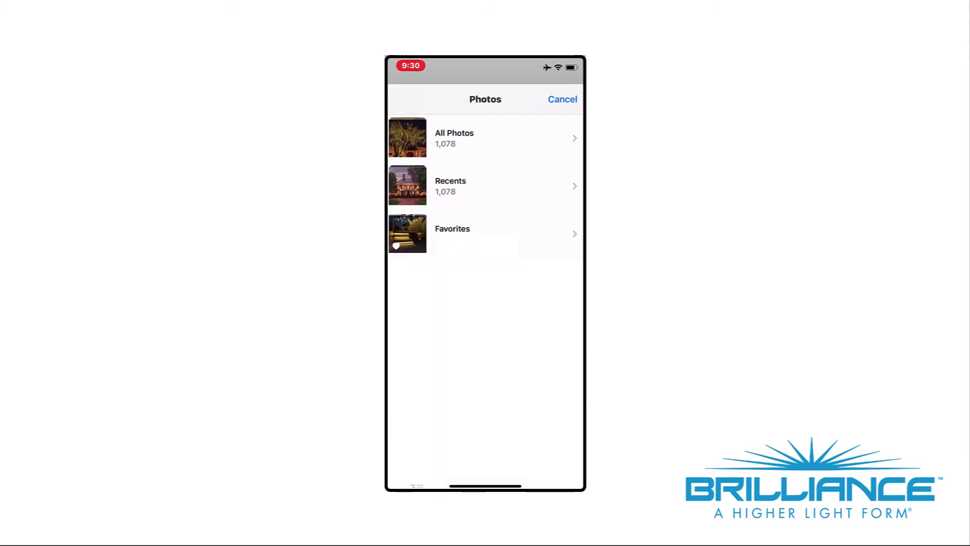
left_click(455, 137)
left_click(418, 445)
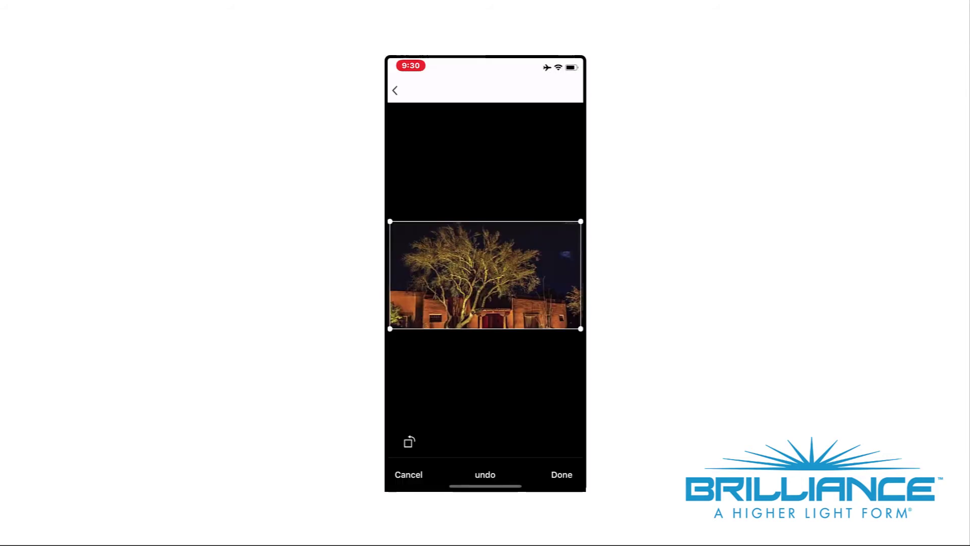
Step: Accept the cropped tree cover, set the effective period city to Carefree, and save
left_click(562, 475)
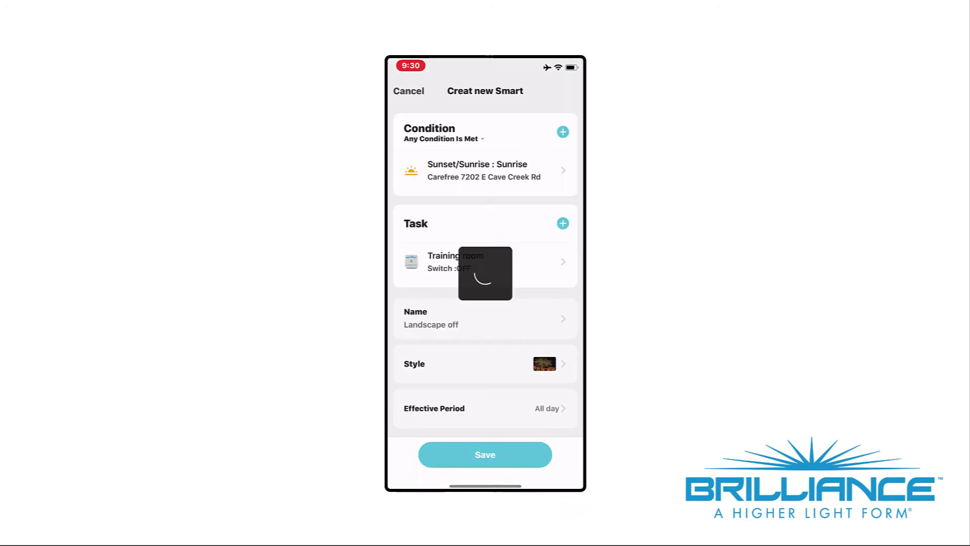
left_click(435, 409)
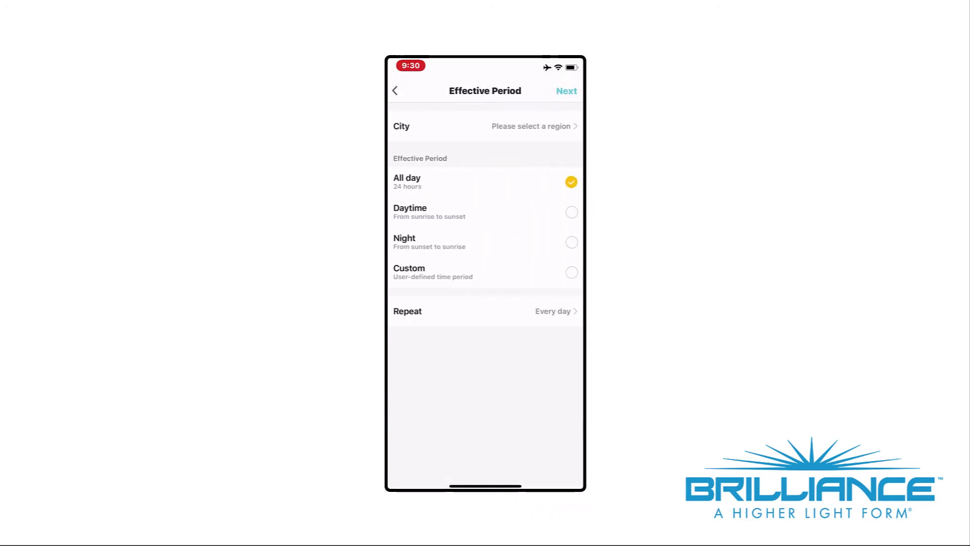
left_click(557, 126)
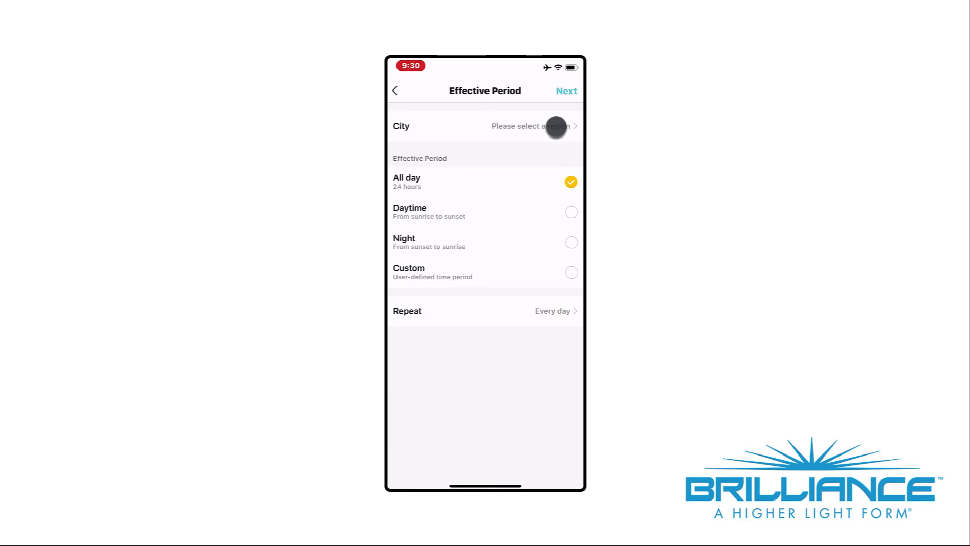
left_click(569, 90)
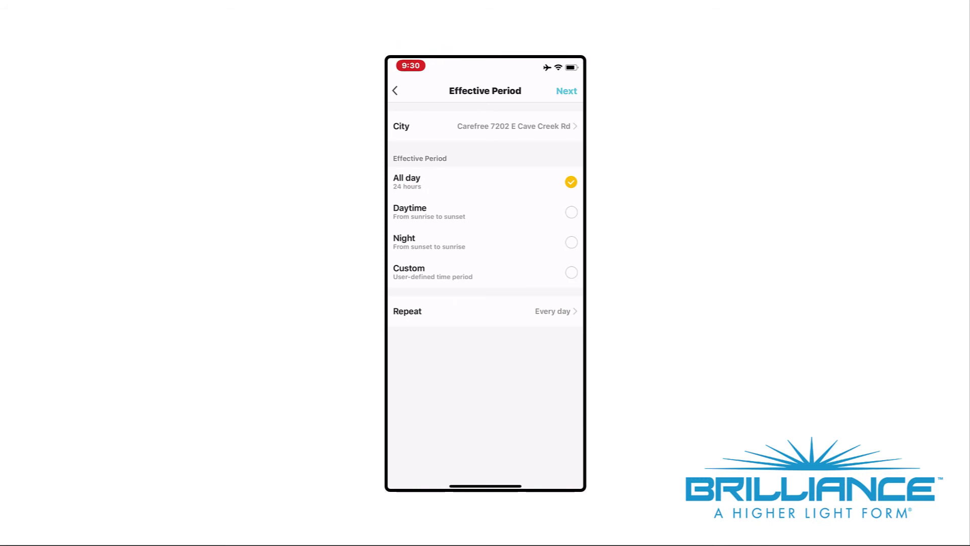
left_click(564, 91)
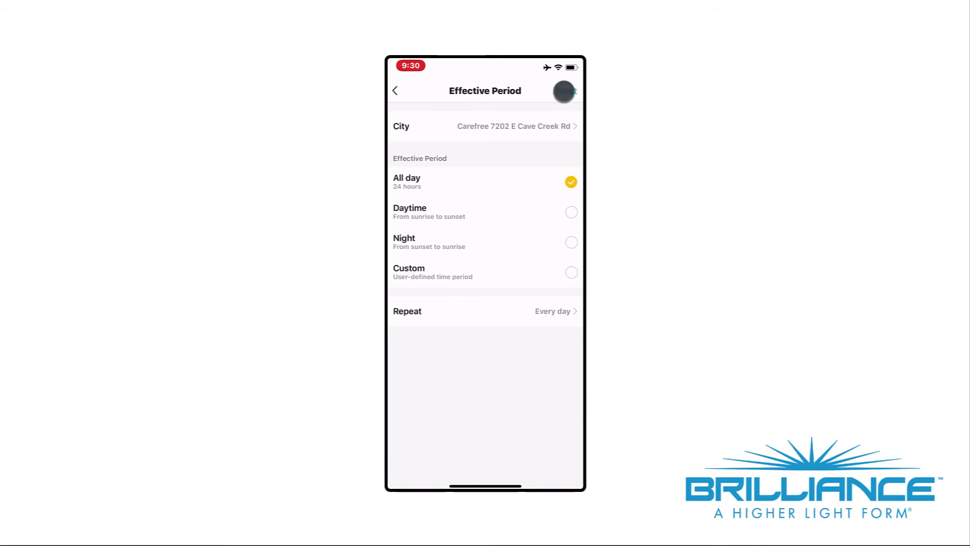
left_click(485, 455)
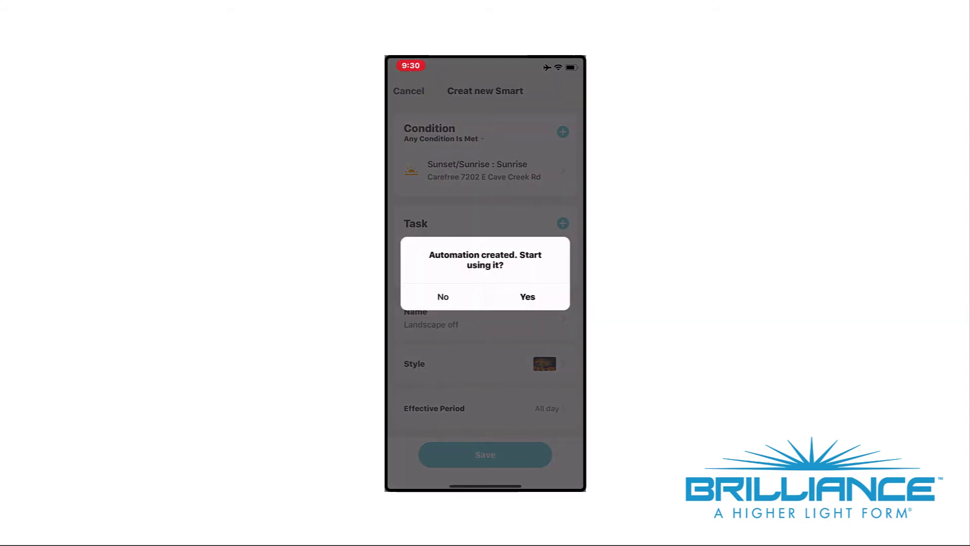
Step: Answer Yes to start using the new Landscape off automation
left_click(528, 298)
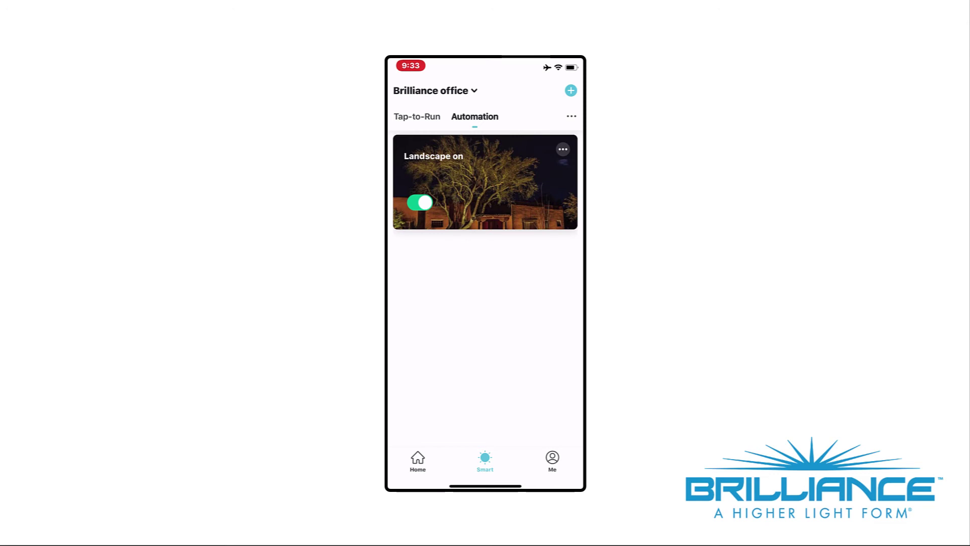
Step: Start another automation with a Schedule condition
left_click(570, 90)
left_click(569, 89)
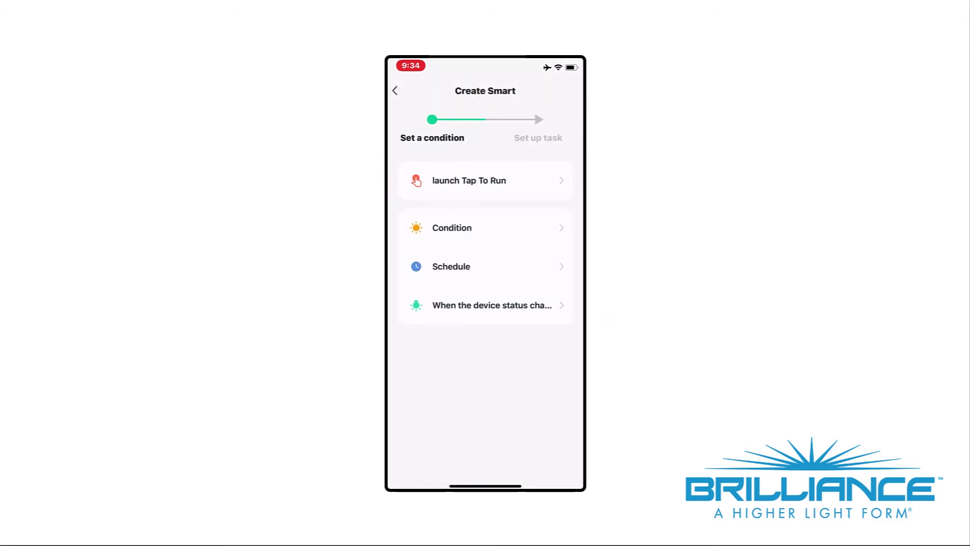
left_click(546, 266)
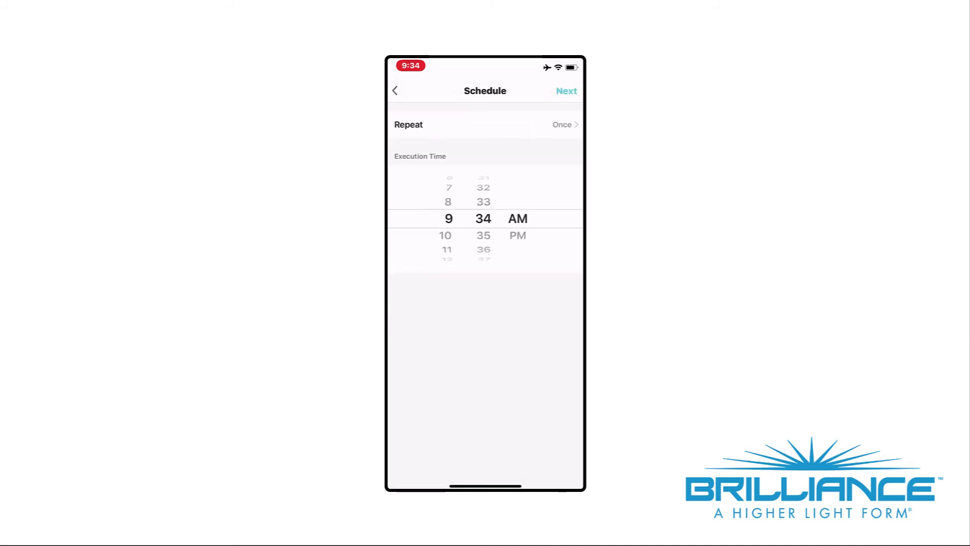
Step: Set the schedule to repeat every day at 12:00 AM
left_click(561, 124)
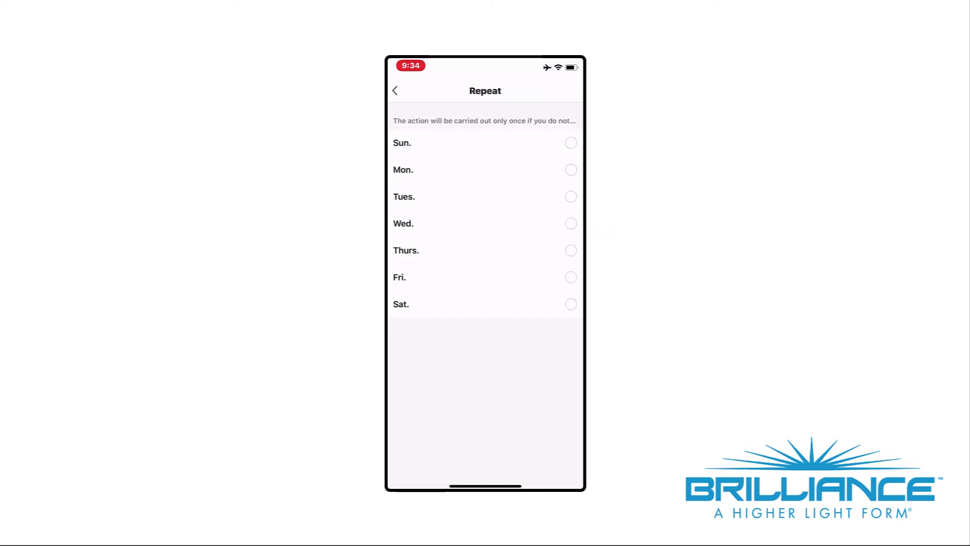
left_click(571, 223)
left_click(570, 250)
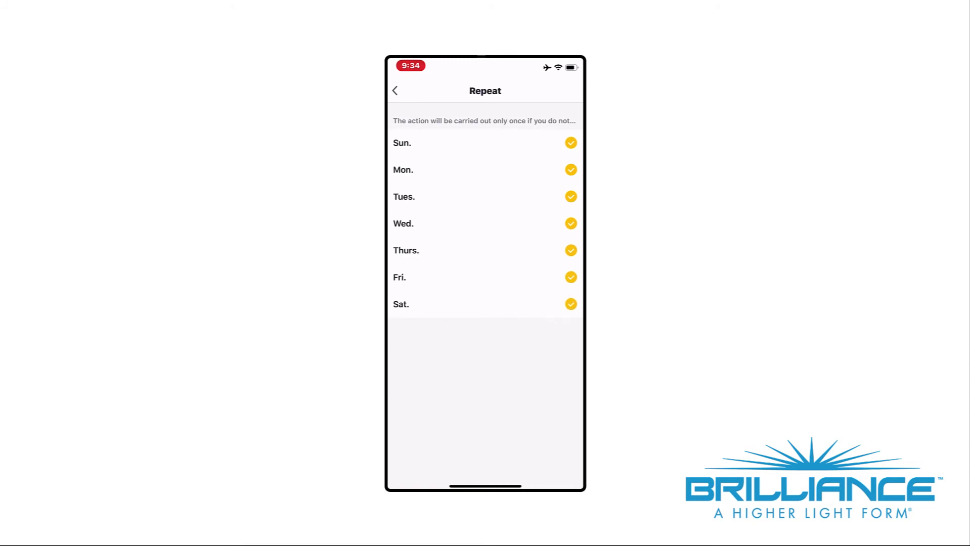
left_click(395, 90)
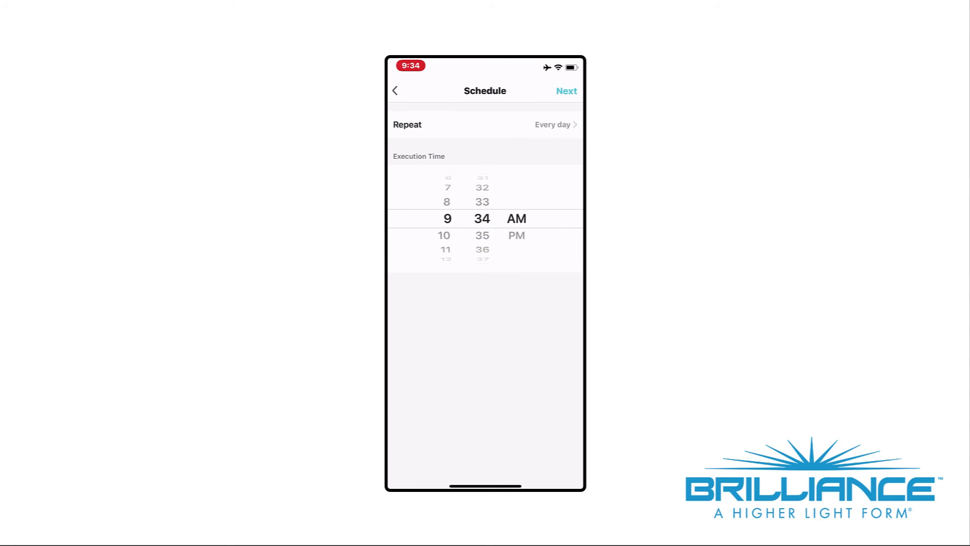
scroll(446, 219, "down", 4)
scroll(445, 219, "up", 1)
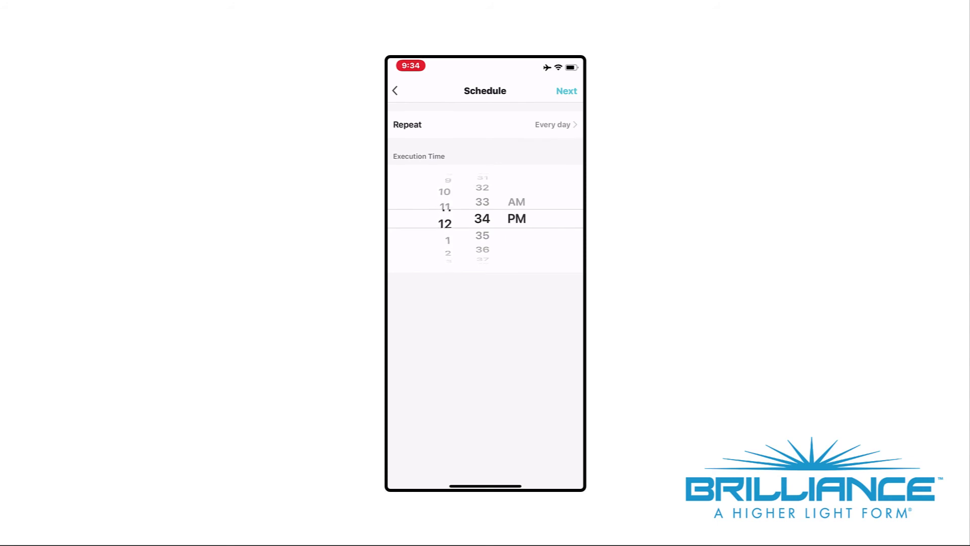
scroll(482, 219, "up", 1)
scroll(482, 218, "up", 4)
scroll(483, 219, "up", 7)
scroll(482, 219, "up", 8)
scroll(482, 219, "up", 7)
scroll(482, 218, "up", 2)
scroll(483, 219, "up", 5)
scroll(516, 219, "up", 1)
left_click(568, 91)
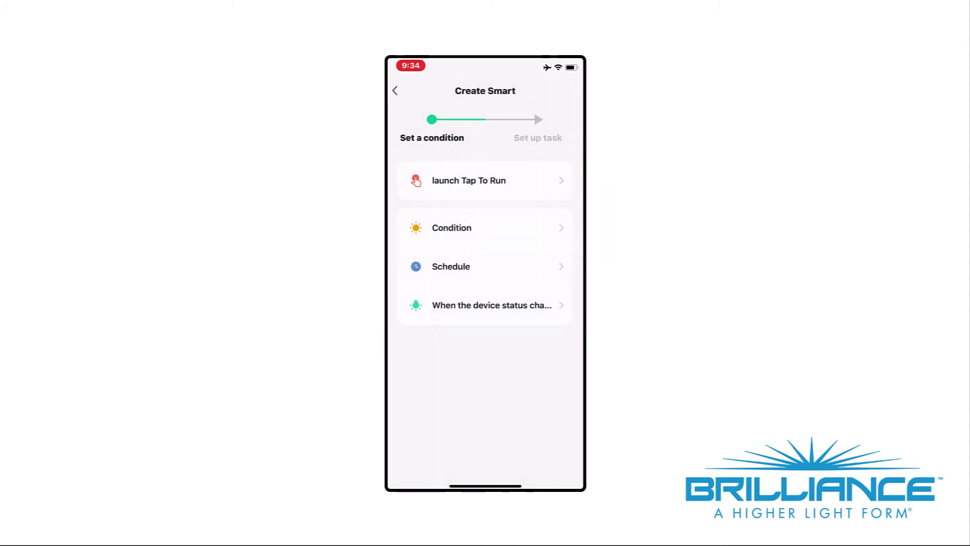
Step: Add a task that switches the Training room device OFF
left_click(546, 183)
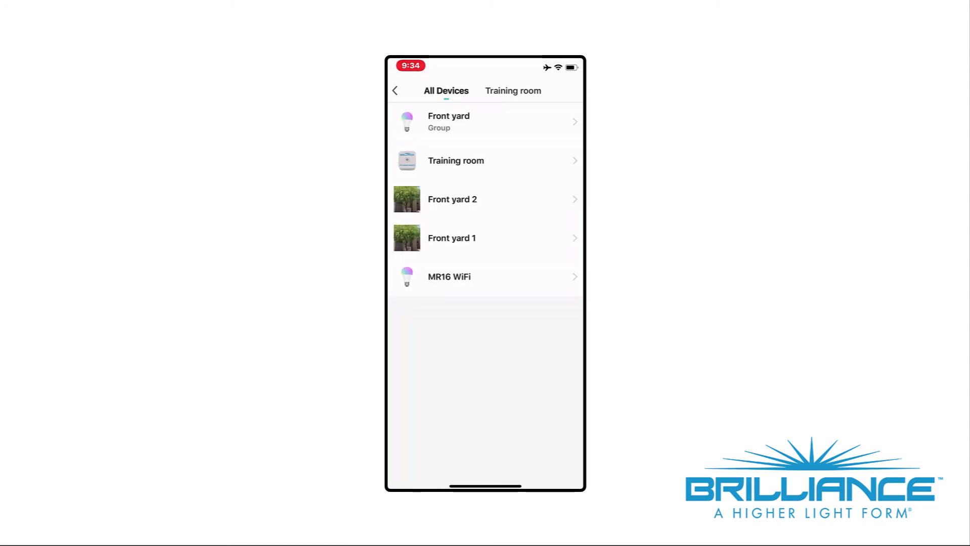
left_click(558, 162)
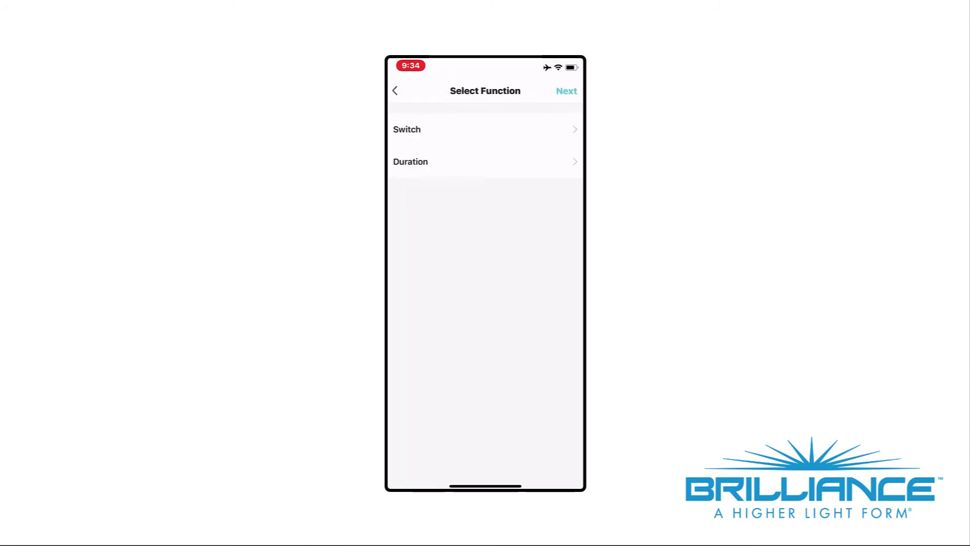
left_click(559, 130)
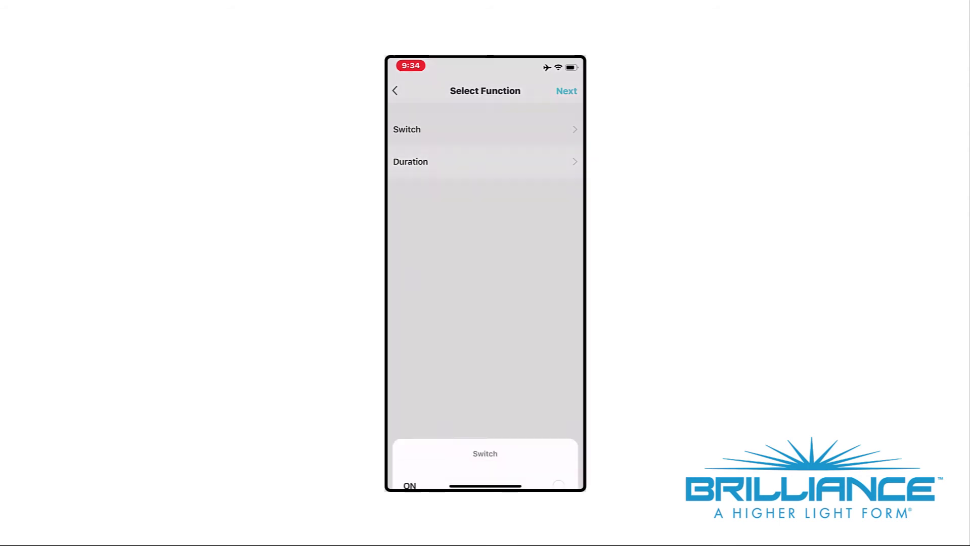
left_click(533, 452)
left_click(567, 91)
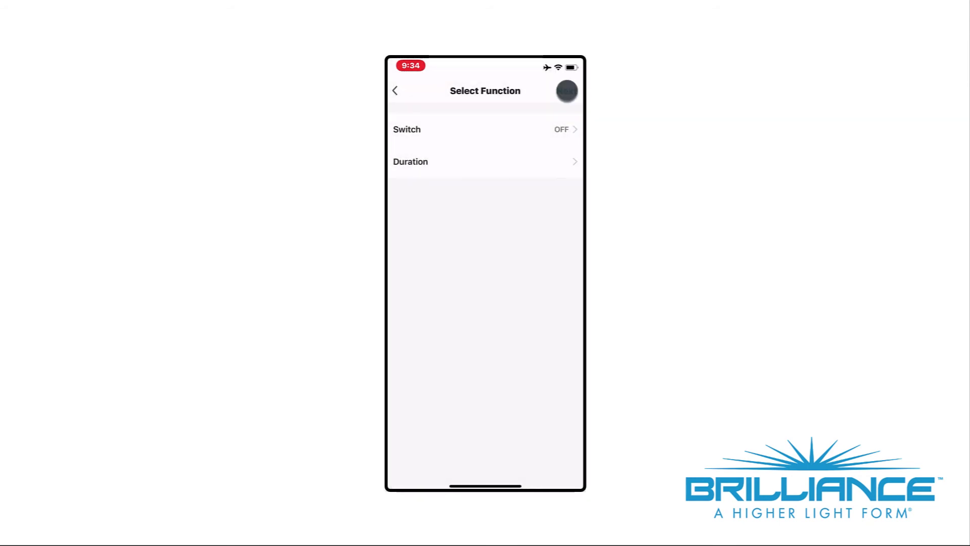
Step: Replace the generated automation name with 'Landscape off' and save it
left_click(548, 325)
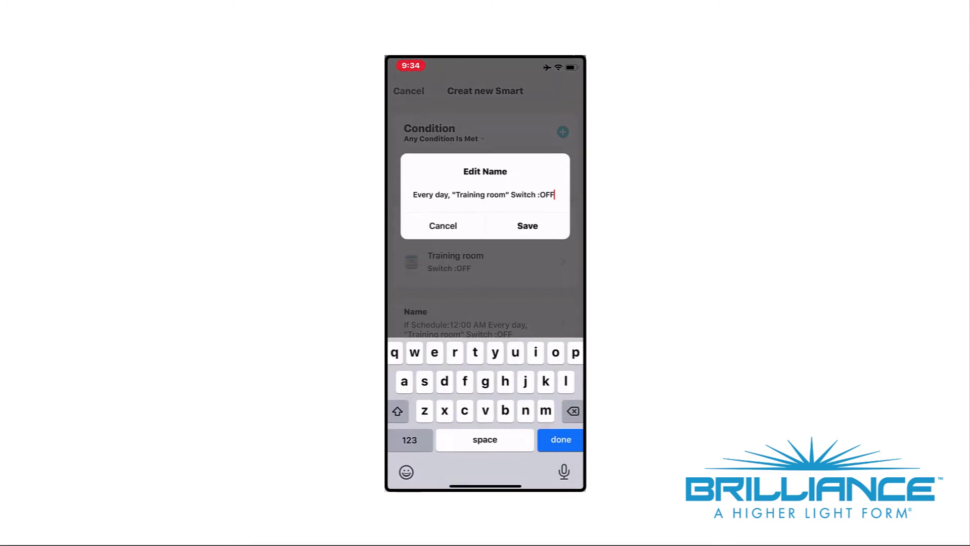
key("BackSpace")
type("Landscape o")
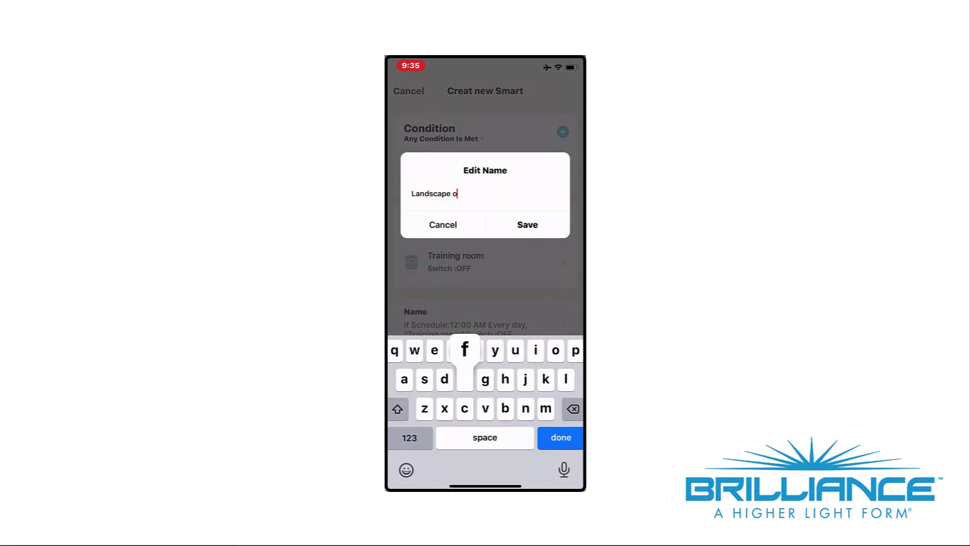
type("f")
left_click(527, 225)
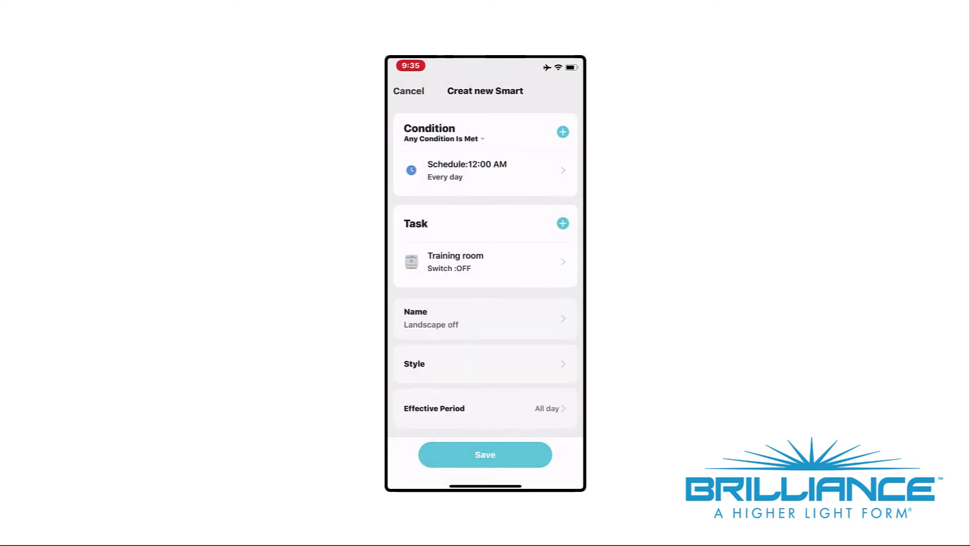
Step: Use the night photo of the lit tree from All Photos as the cover
left_click(547, 366)
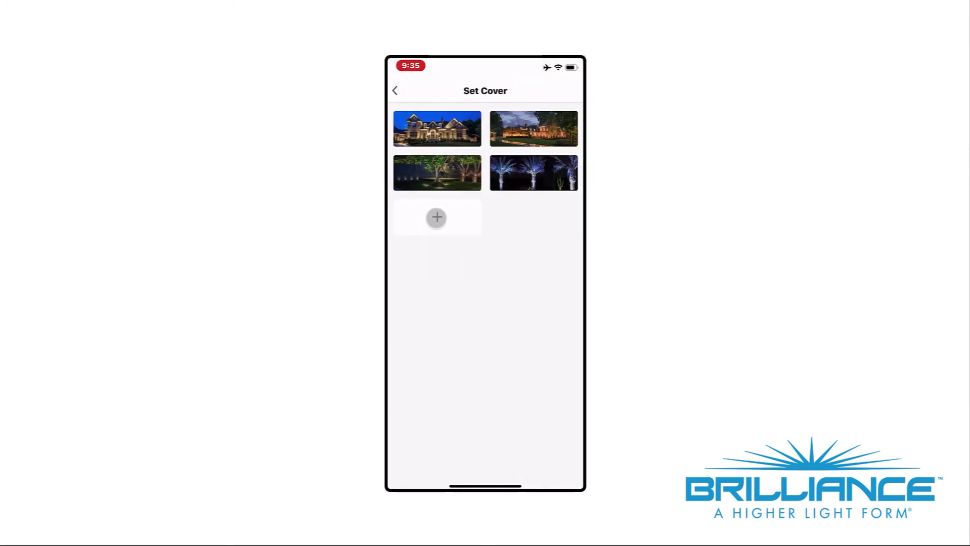
left_click(437, 218)
left_click(485, 427)
left_click(557, 137)
left_click(418, 444)
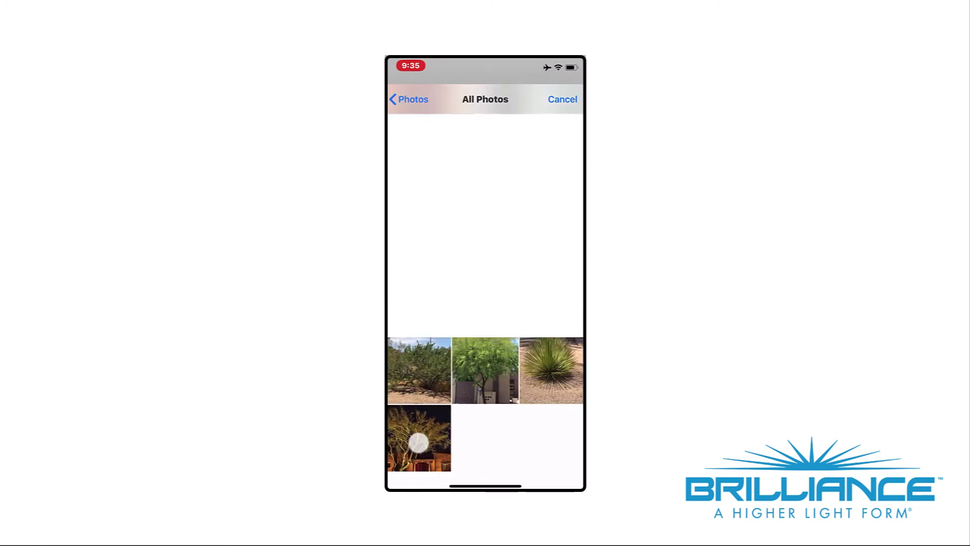
left_click(561, 475)
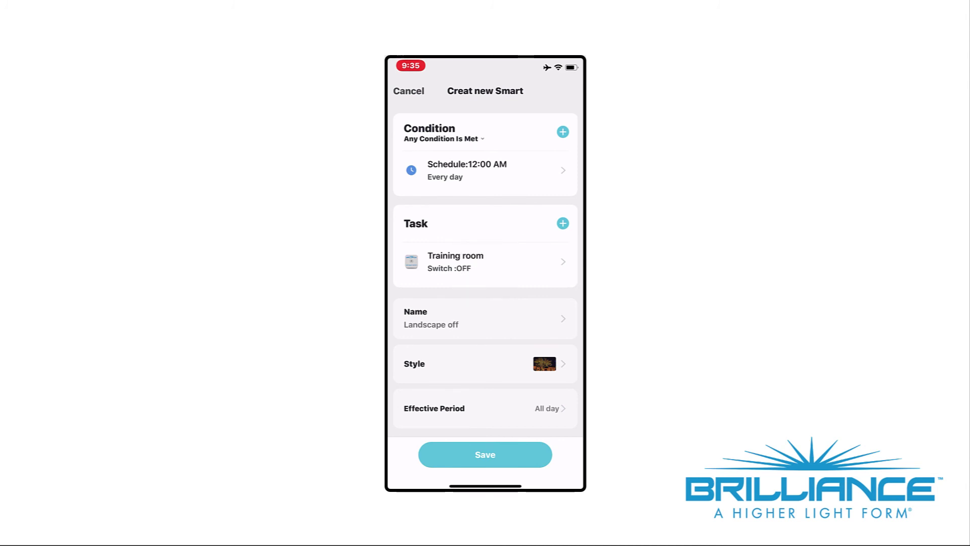
left_click(486, 408)
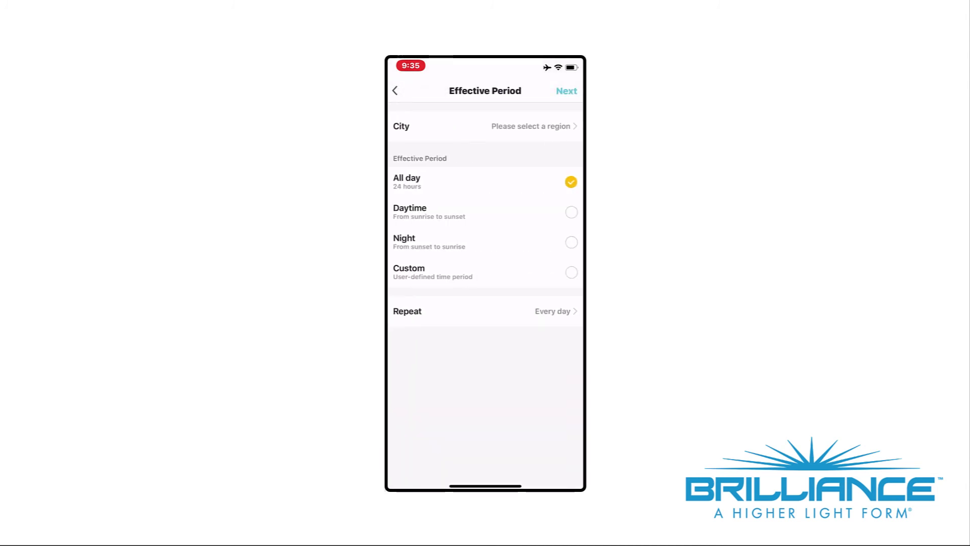
left_click(559, 128)
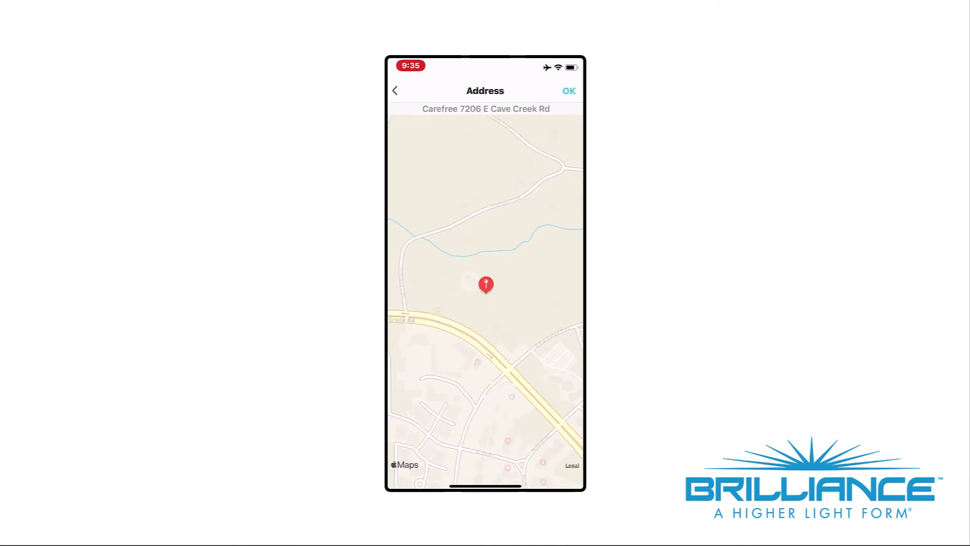
left_click(569, 91)
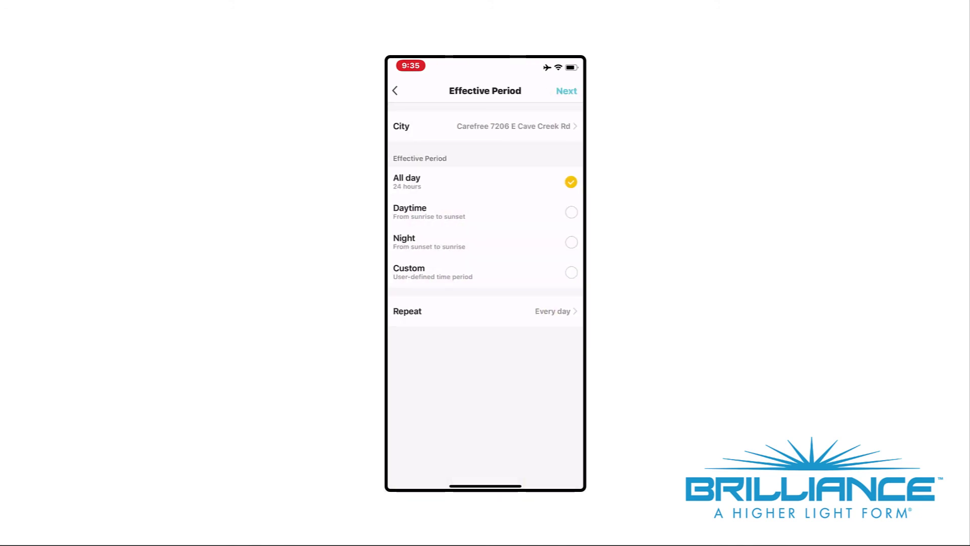
left_click(567, 90)
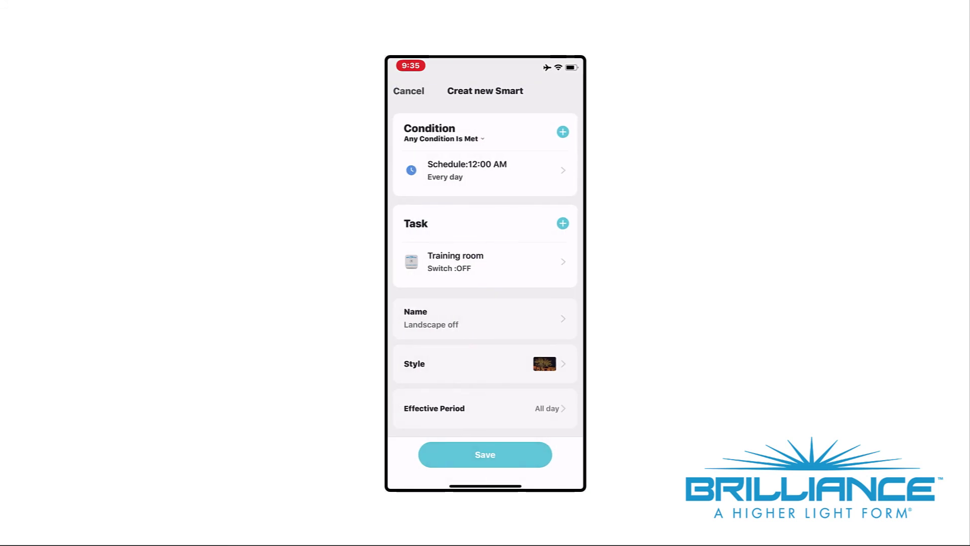
Step: Save and start using 'Landscape off', then return to the Home screen
left_click(486, 454)
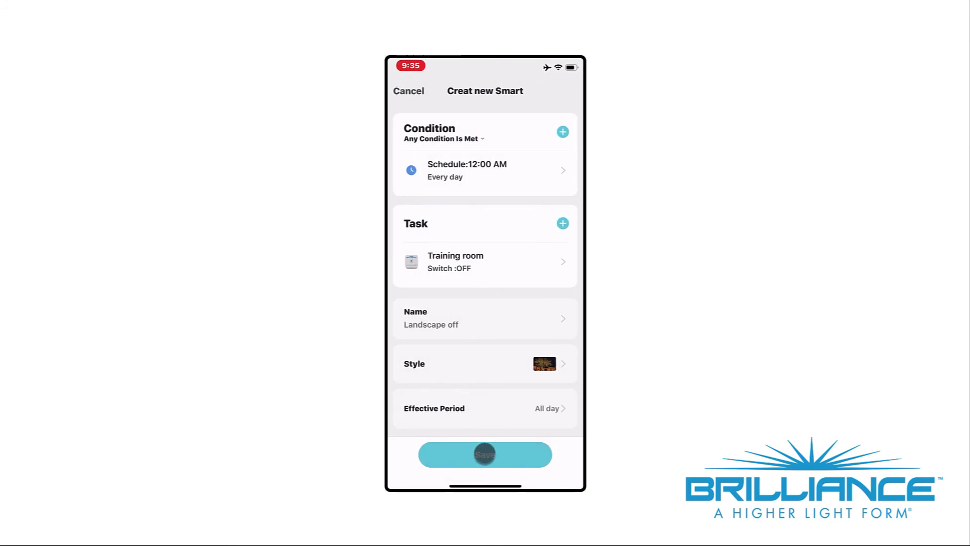
left_click(528, 296)
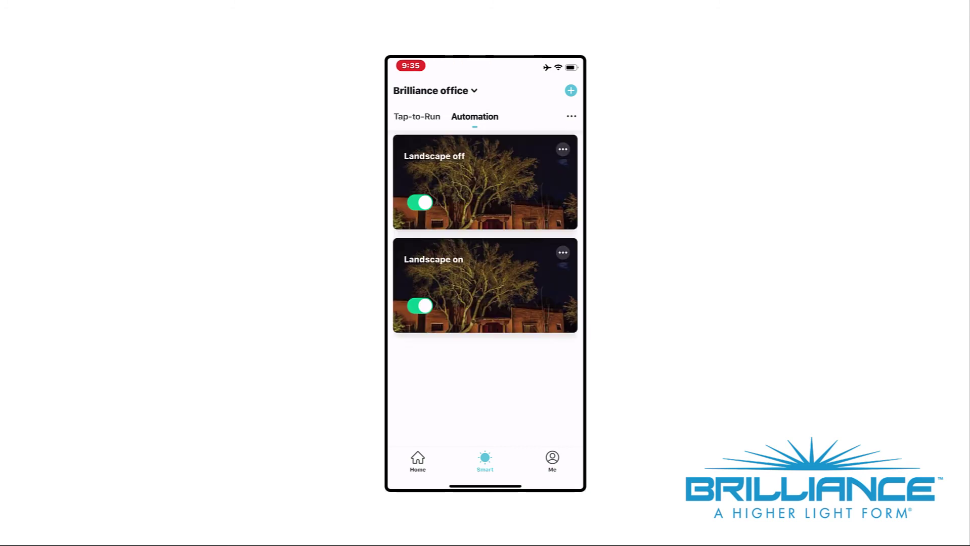
left_click(417, 461)
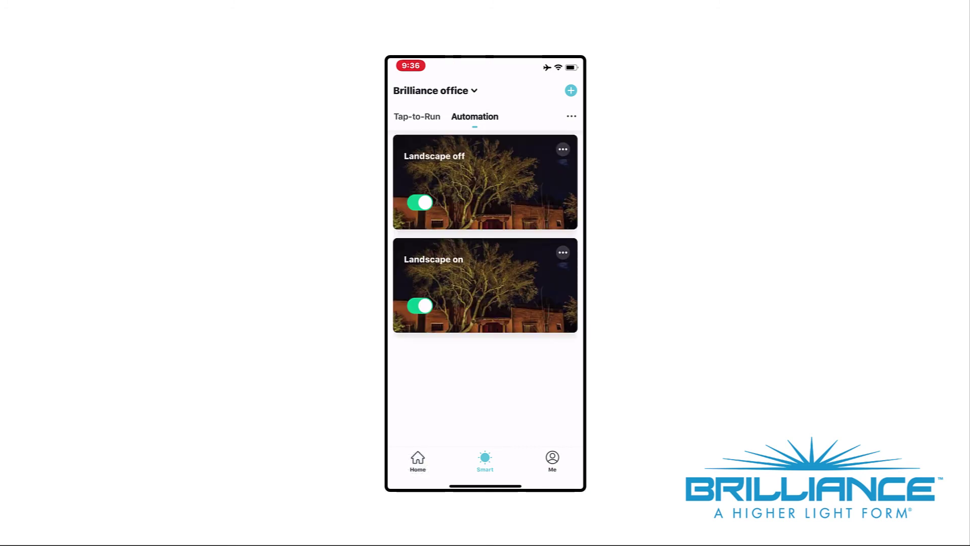